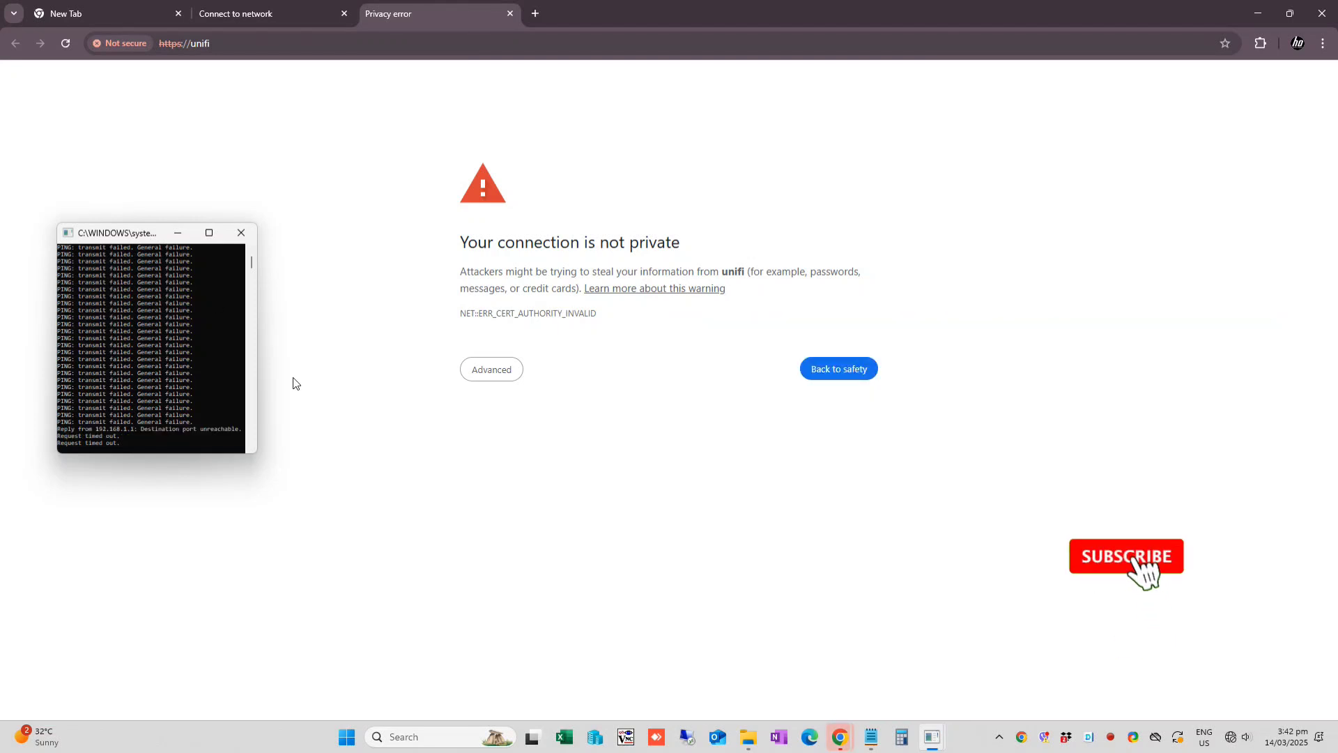
Step: Bring Chrome forward and bypass the certificate warning to reach the UDM Pro Max setup page
click(341, 28)
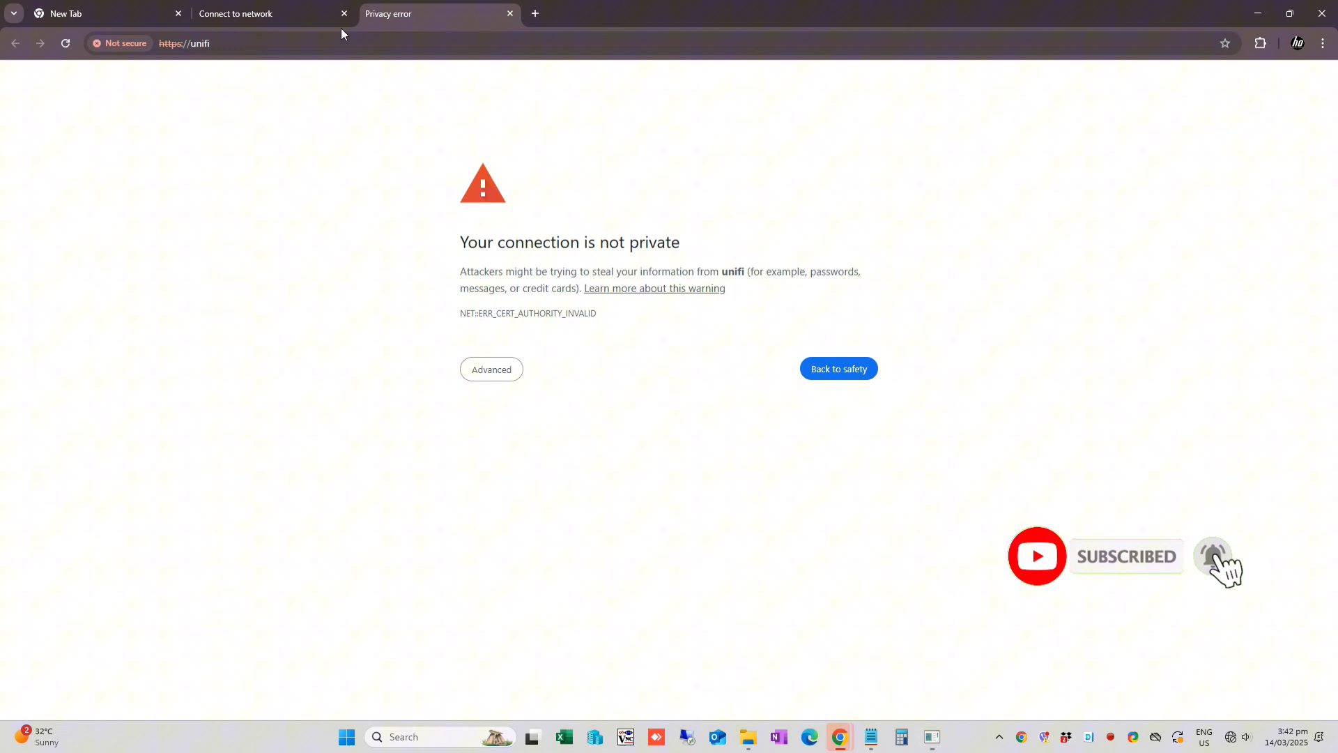
click(382, 43)
click(382, 42)
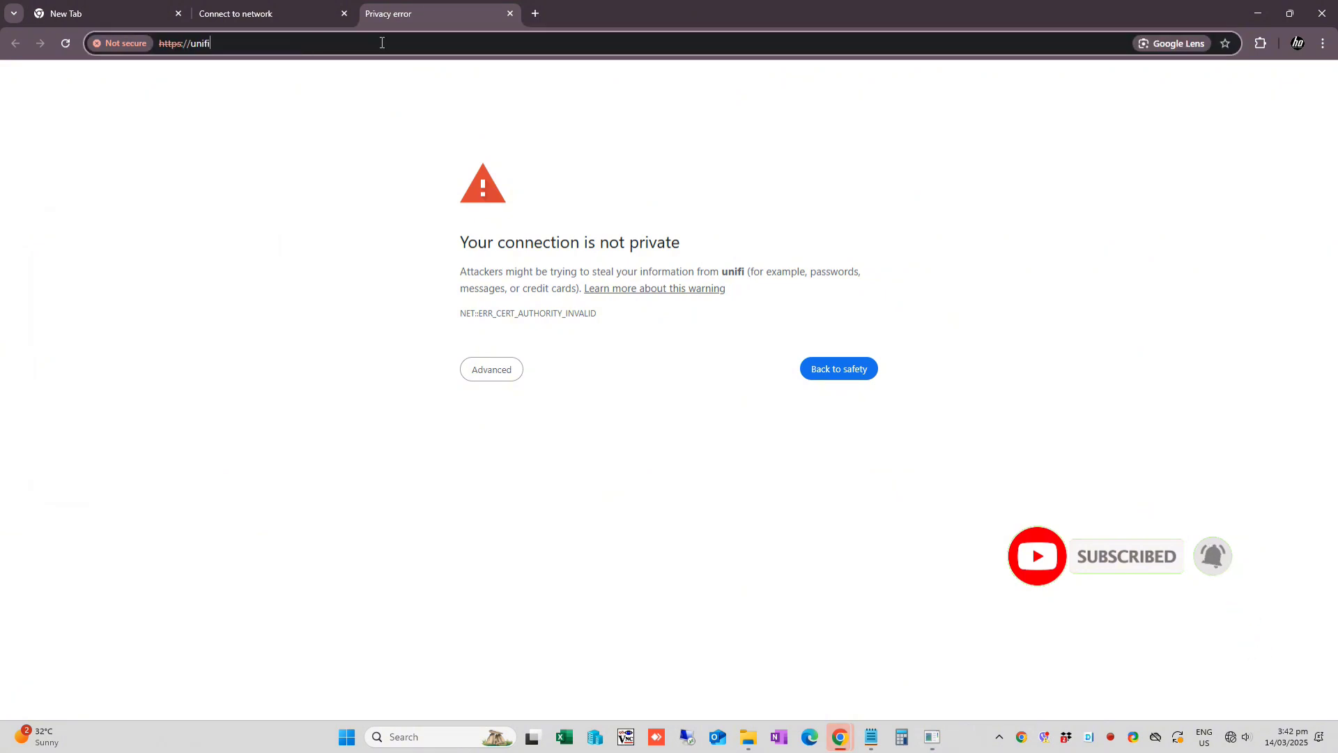
click(486, 369)
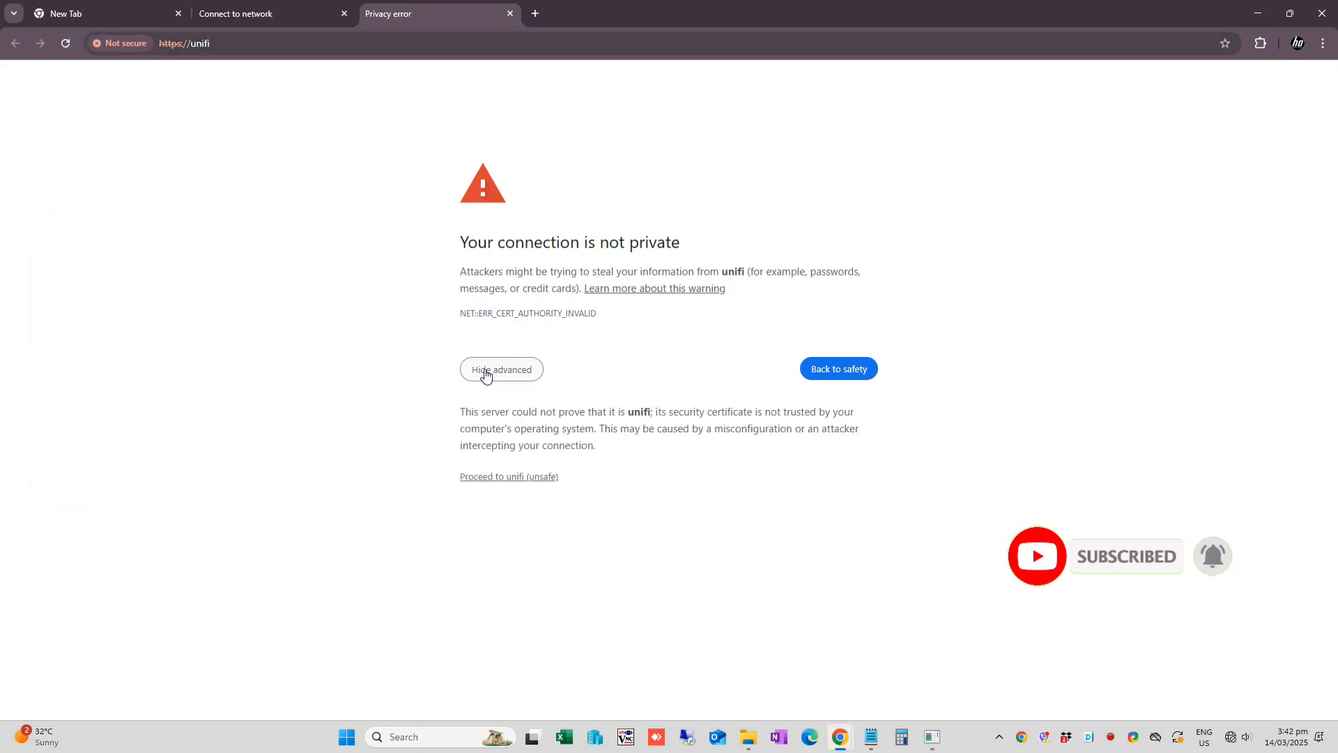
click(509, 477)
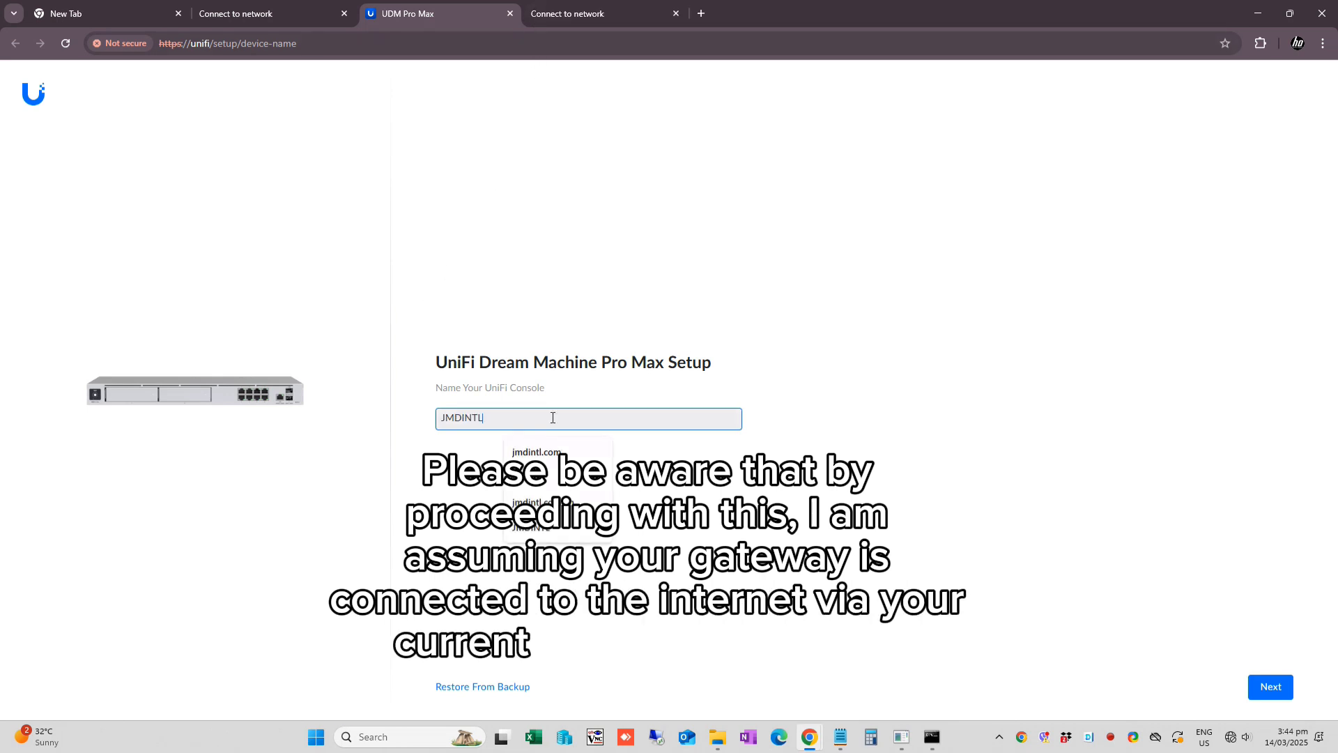
Step: Complete the console name as JMDINTLCORP and advance to the Create a UI Account page
text(CORP)
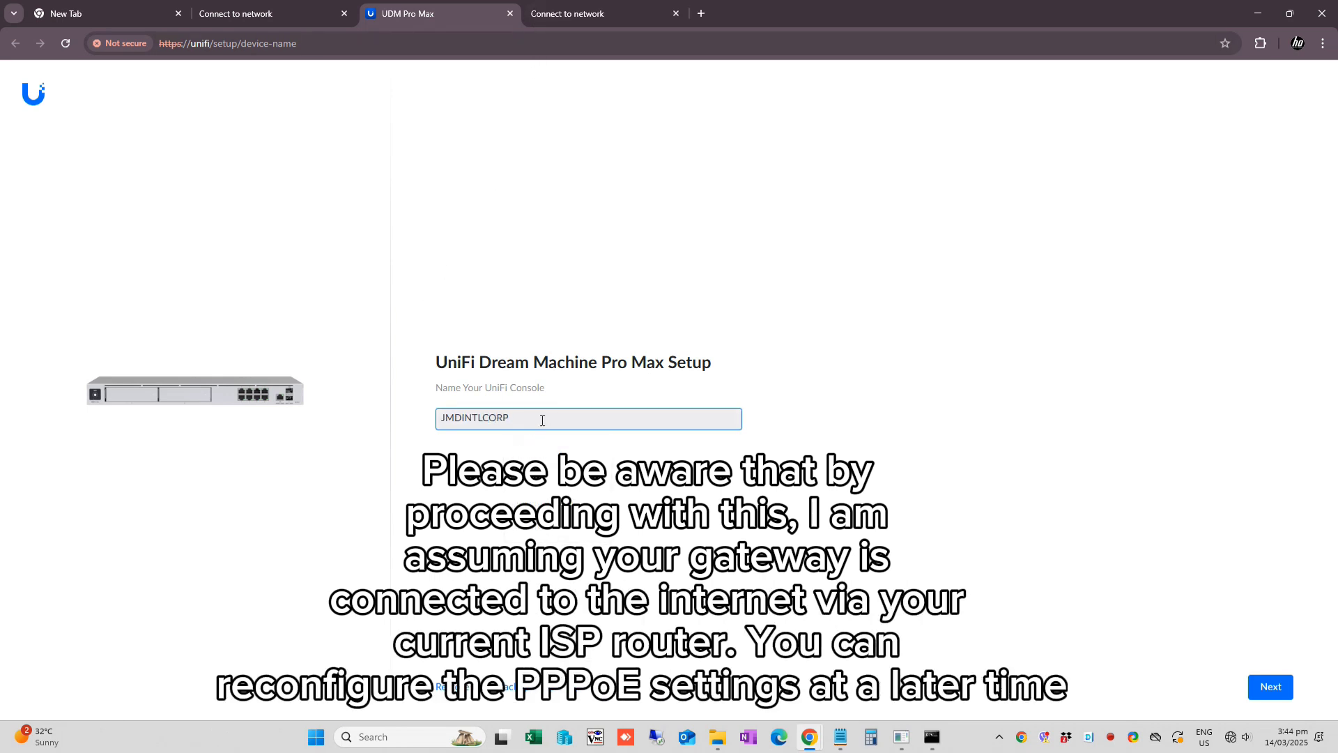
click(1268, 689)
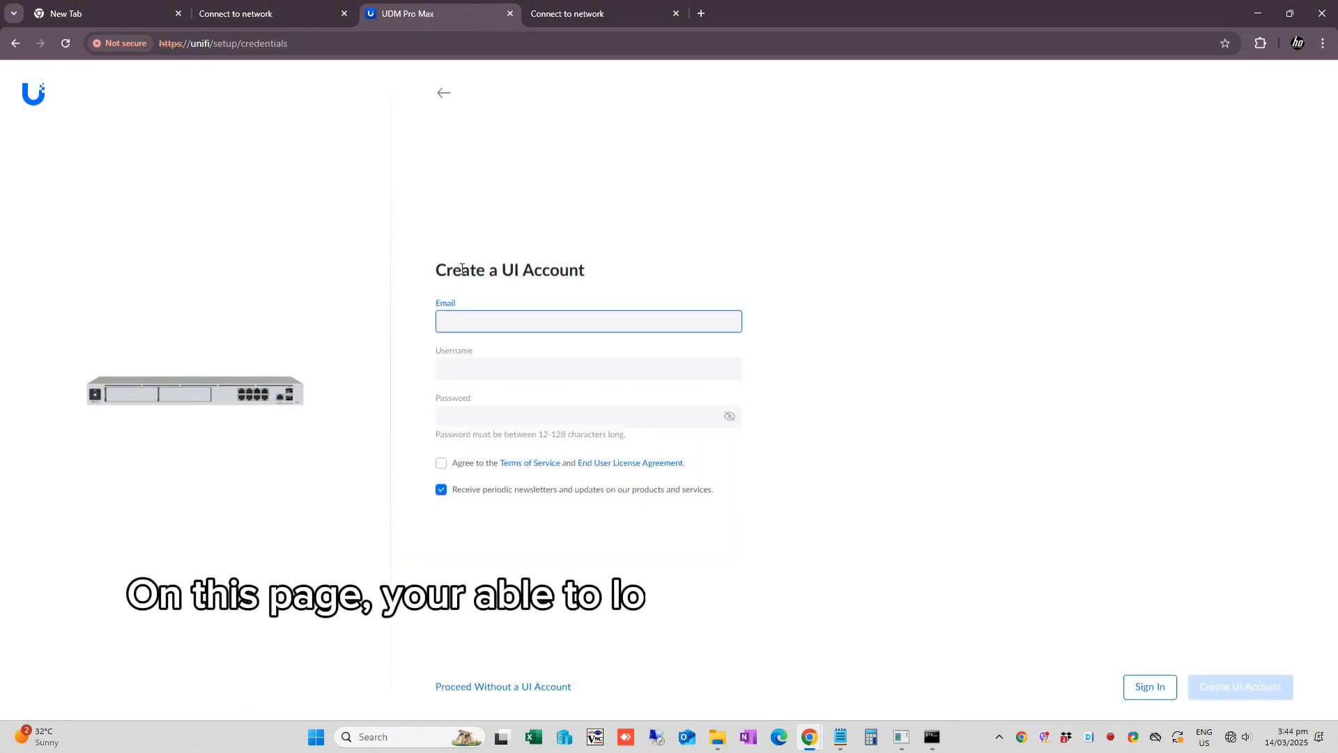
drag(433, 273, 584, 280)
click(584, 280)
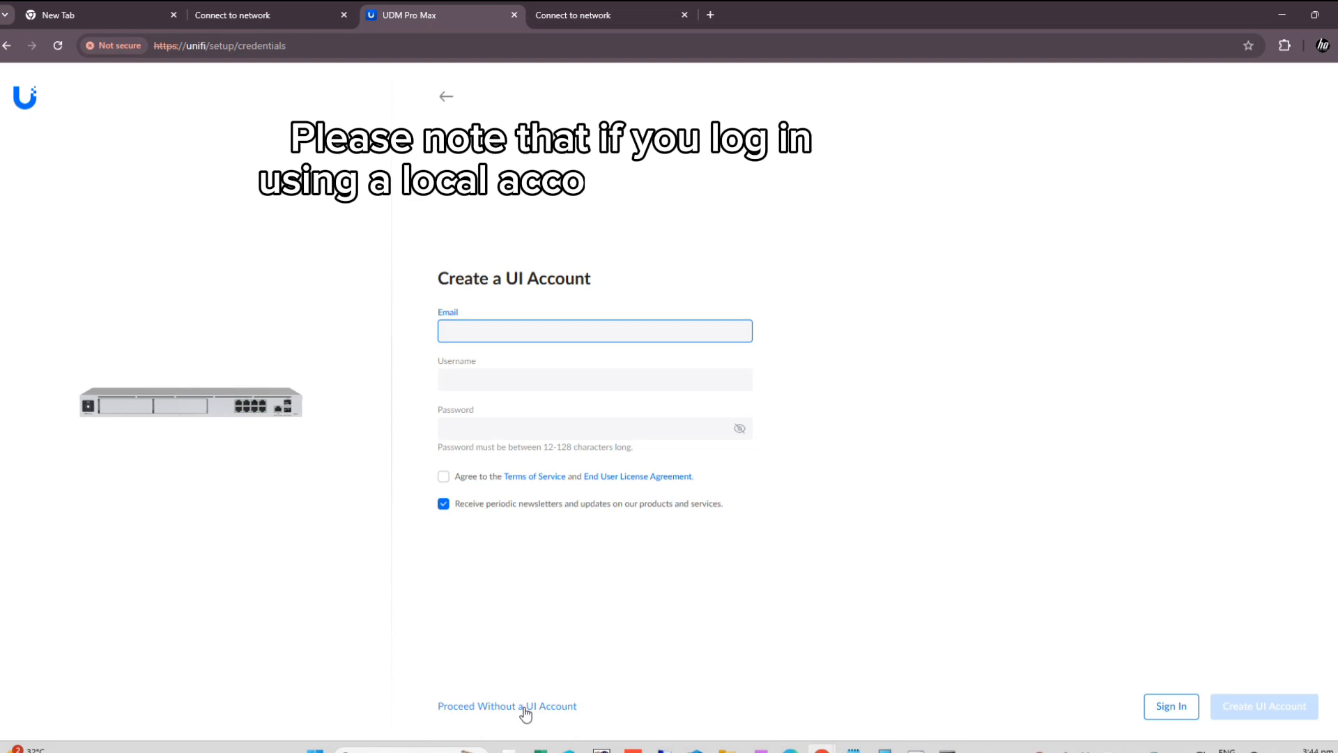
Step: Choose Proceed Without a UI Account, highlight each lost service, and accept the Terms of Service
click(542, 706)
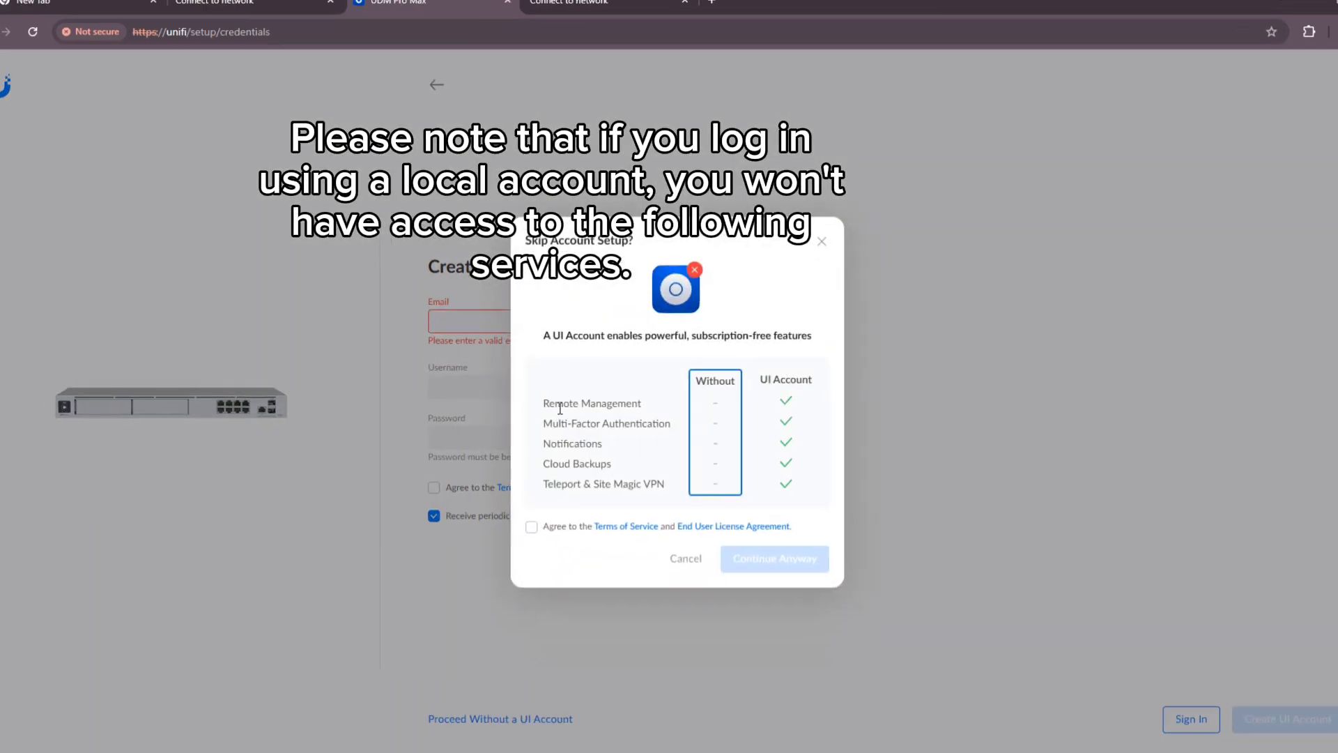
drag(550, 403, 644, 406)
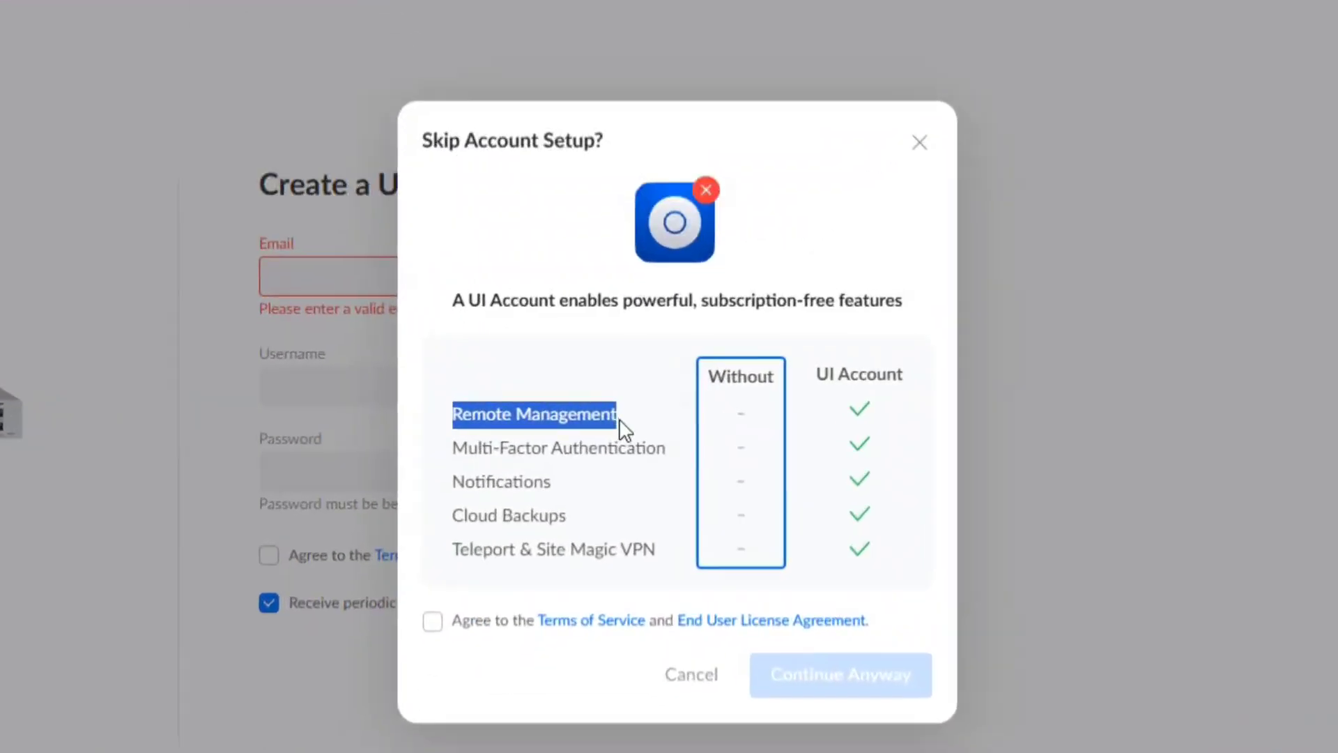
click(620, 426)
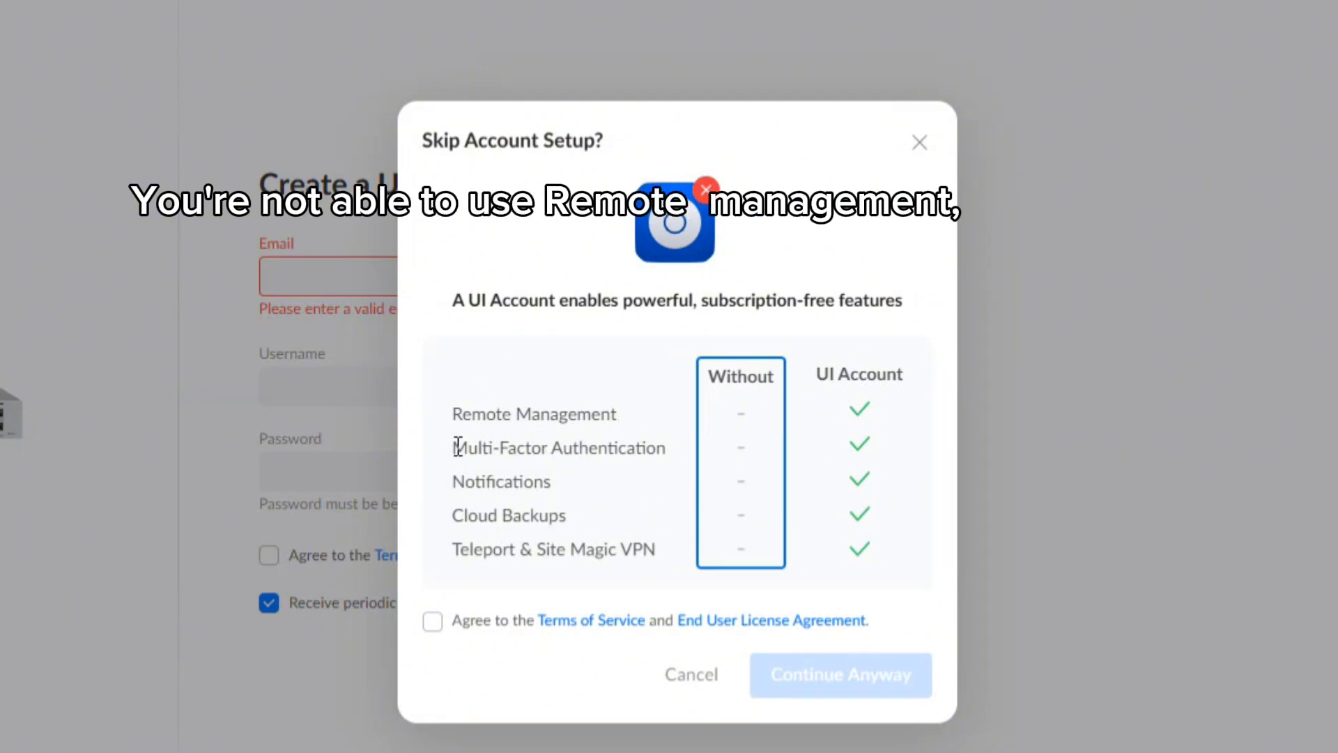
drag(457, 447, 672, 458)
click(469, 475)
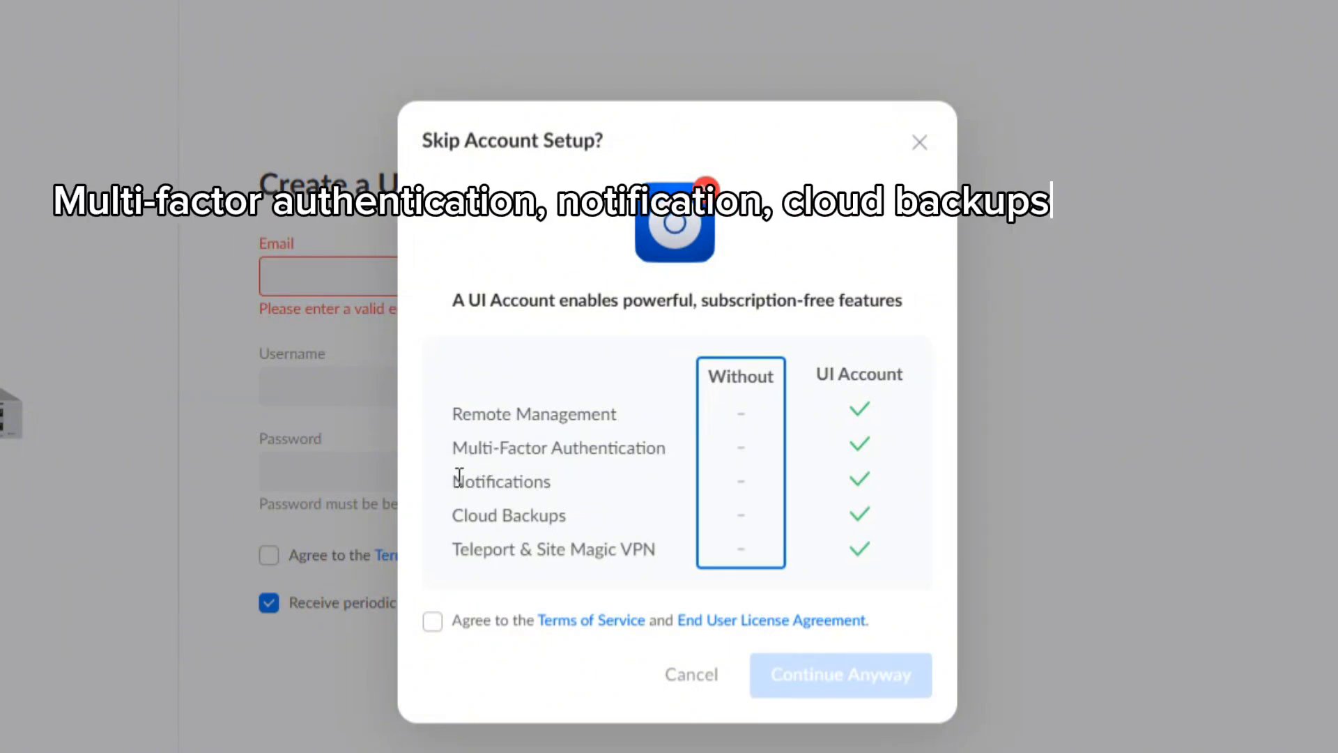
drag(459, 478, 577, 494)
drag(460, 519, 576, 522)
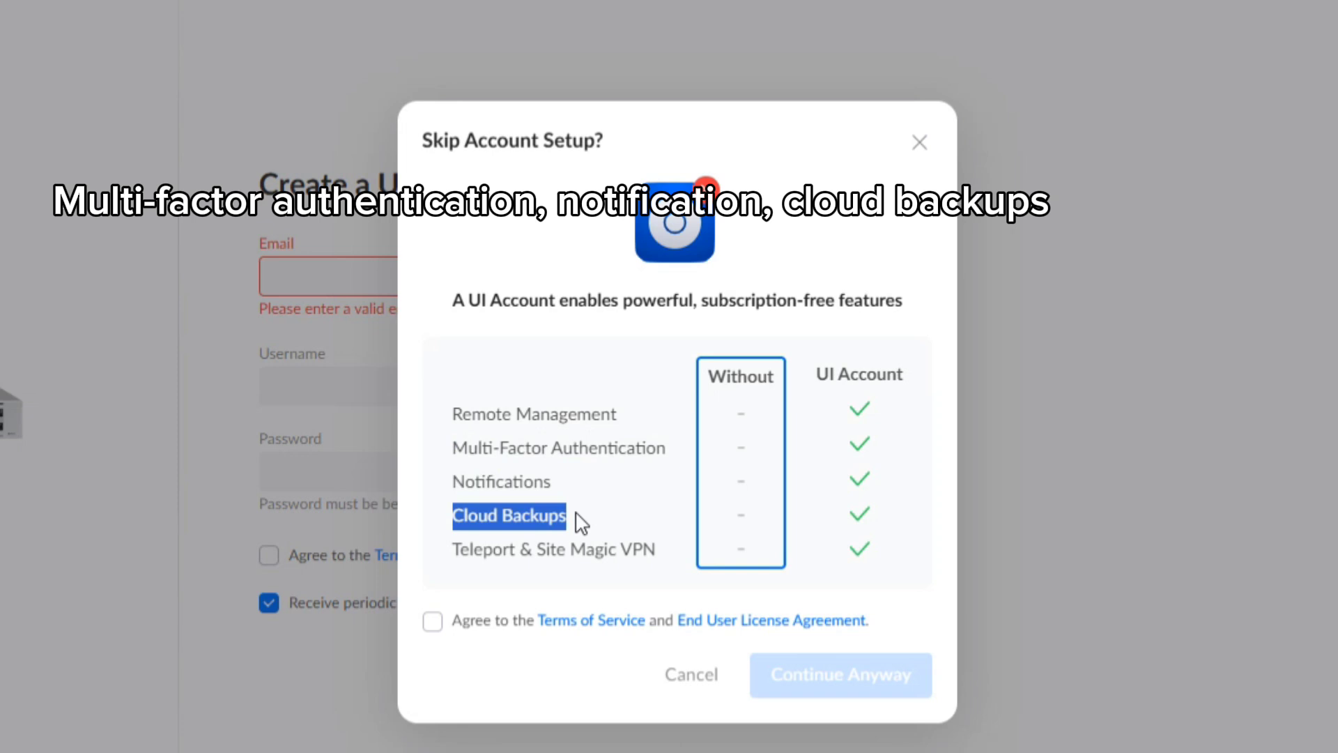
drag(453, 551, 649, 549)
click(653, 550)
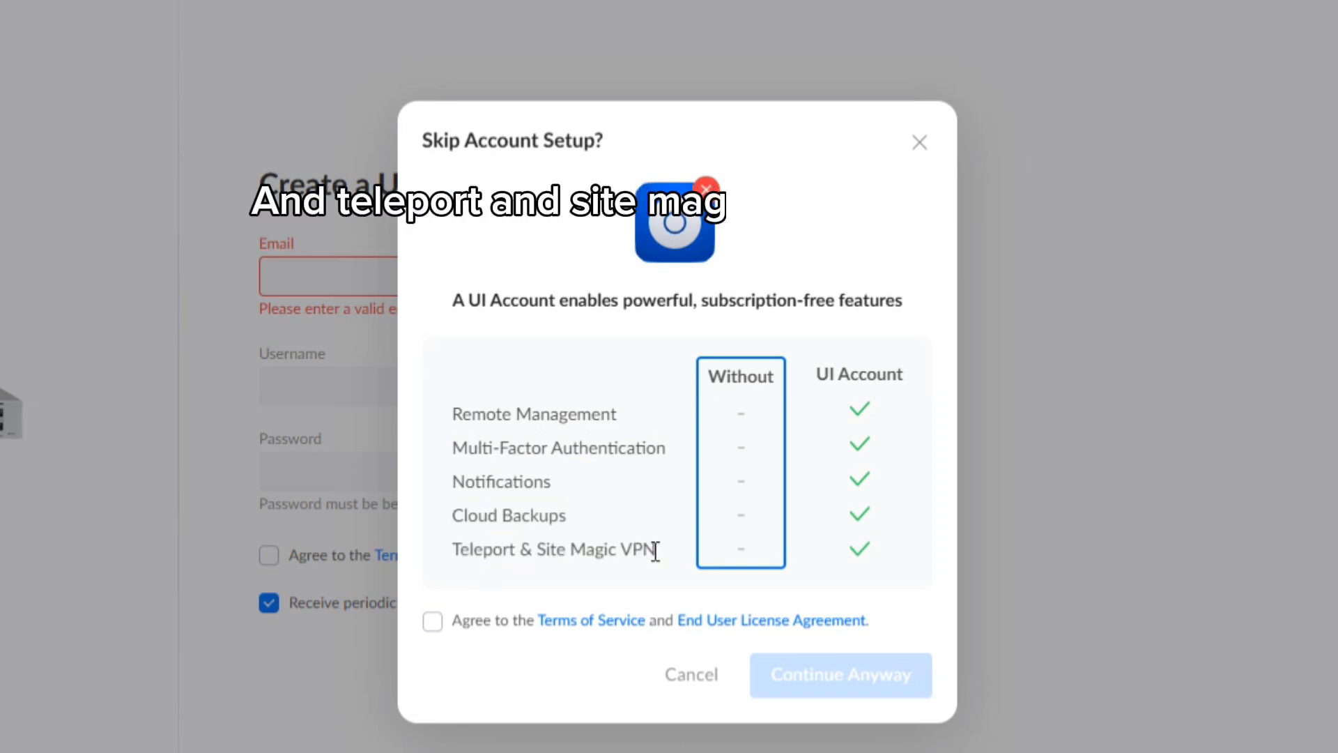
click(432, 622)
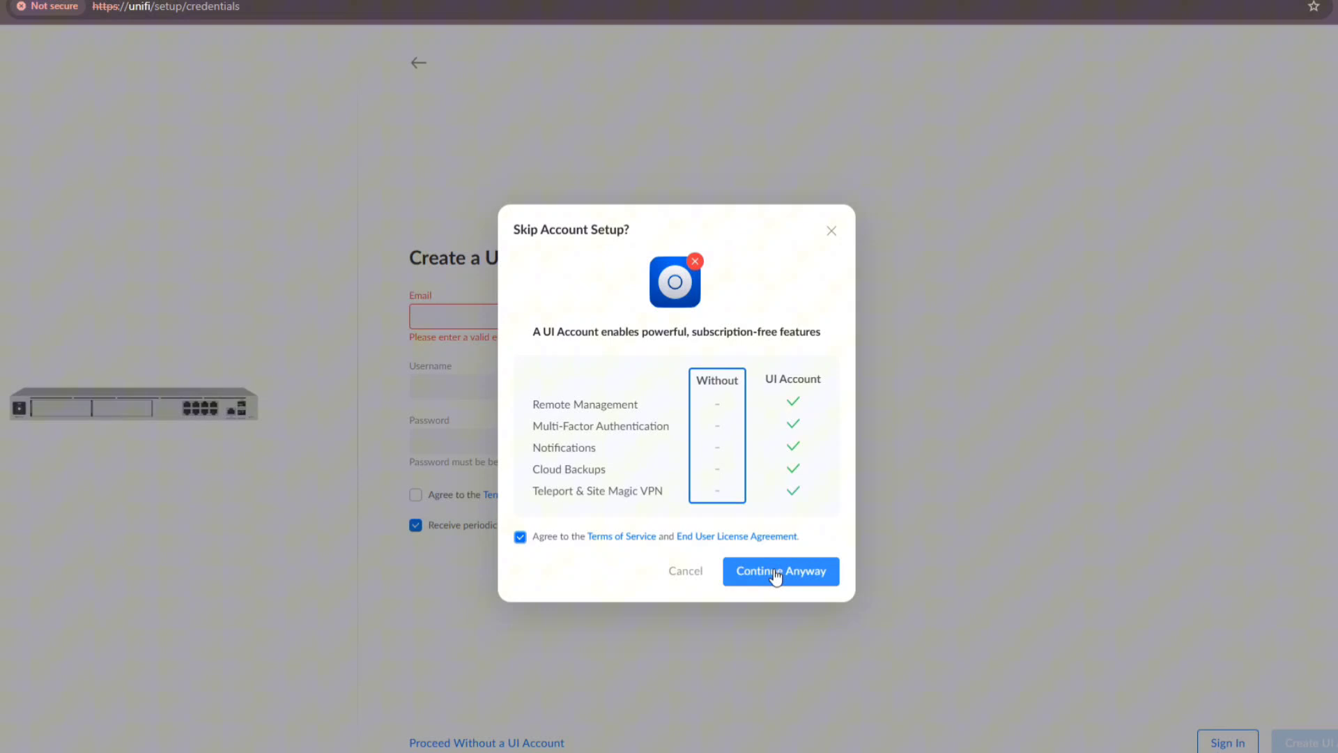
Step: Close the skip prompt, sign in with the UI account password, and enter the emailed verification code
click(831, 230)
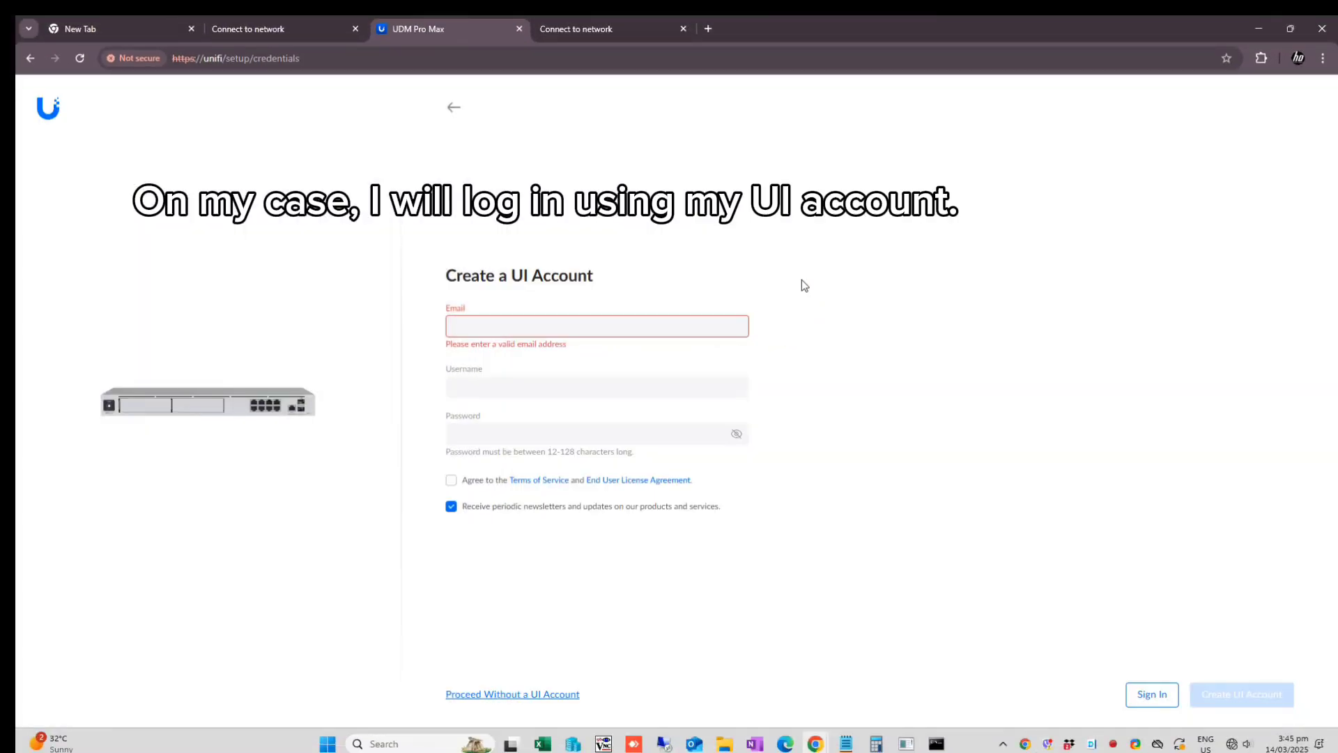
click(1151, 695)
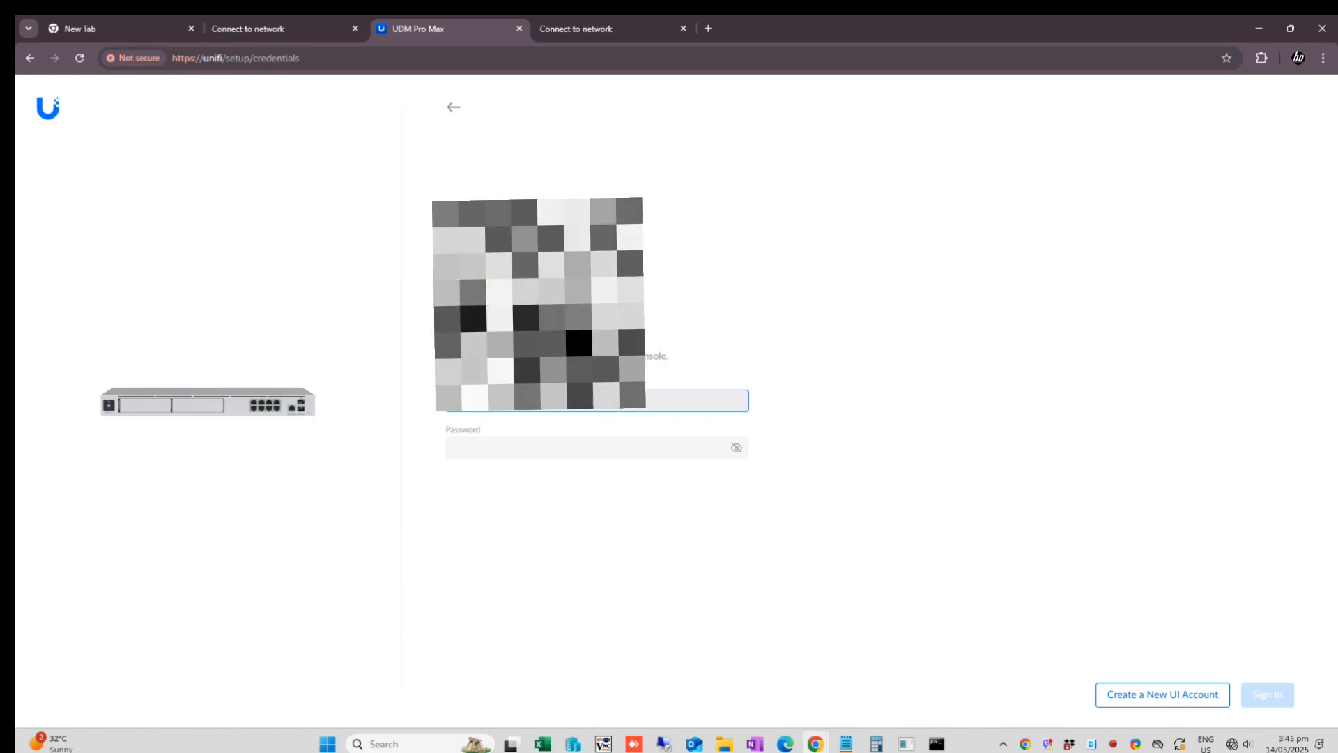
click(548, 447)
text(************)
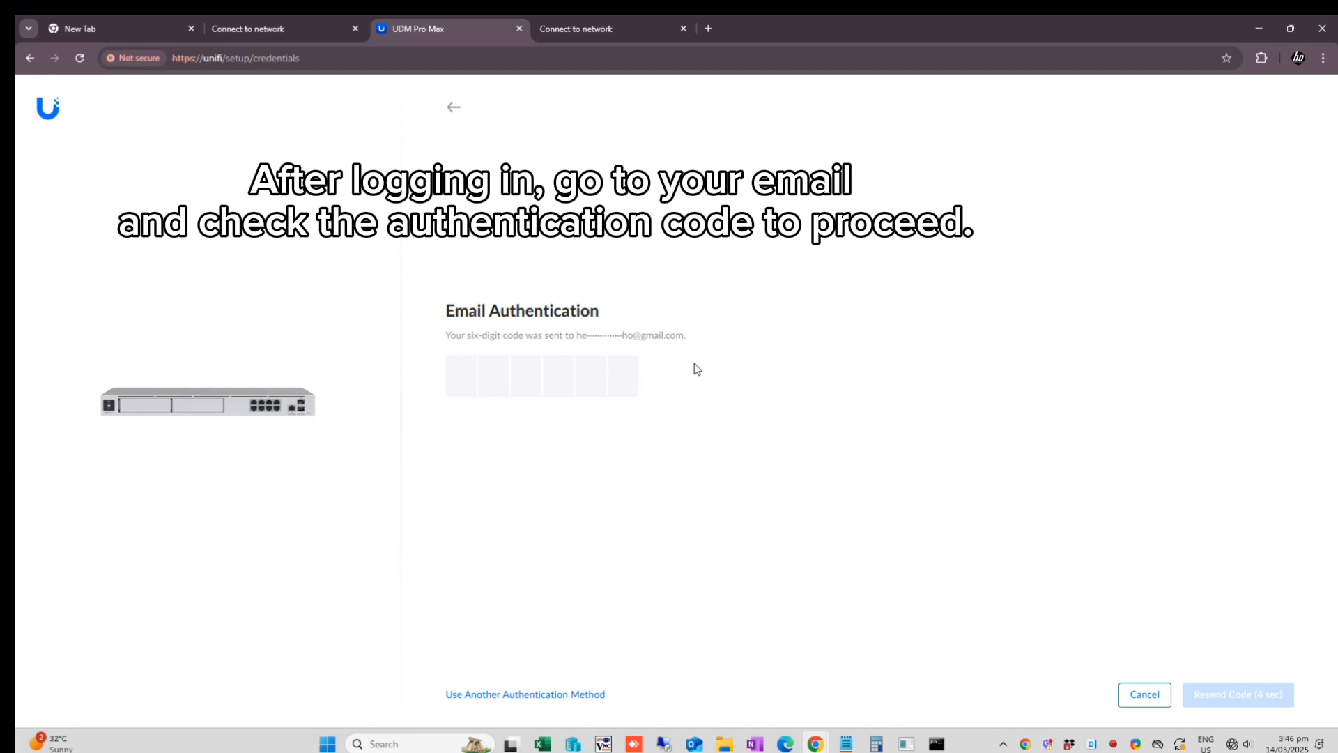
text(0)
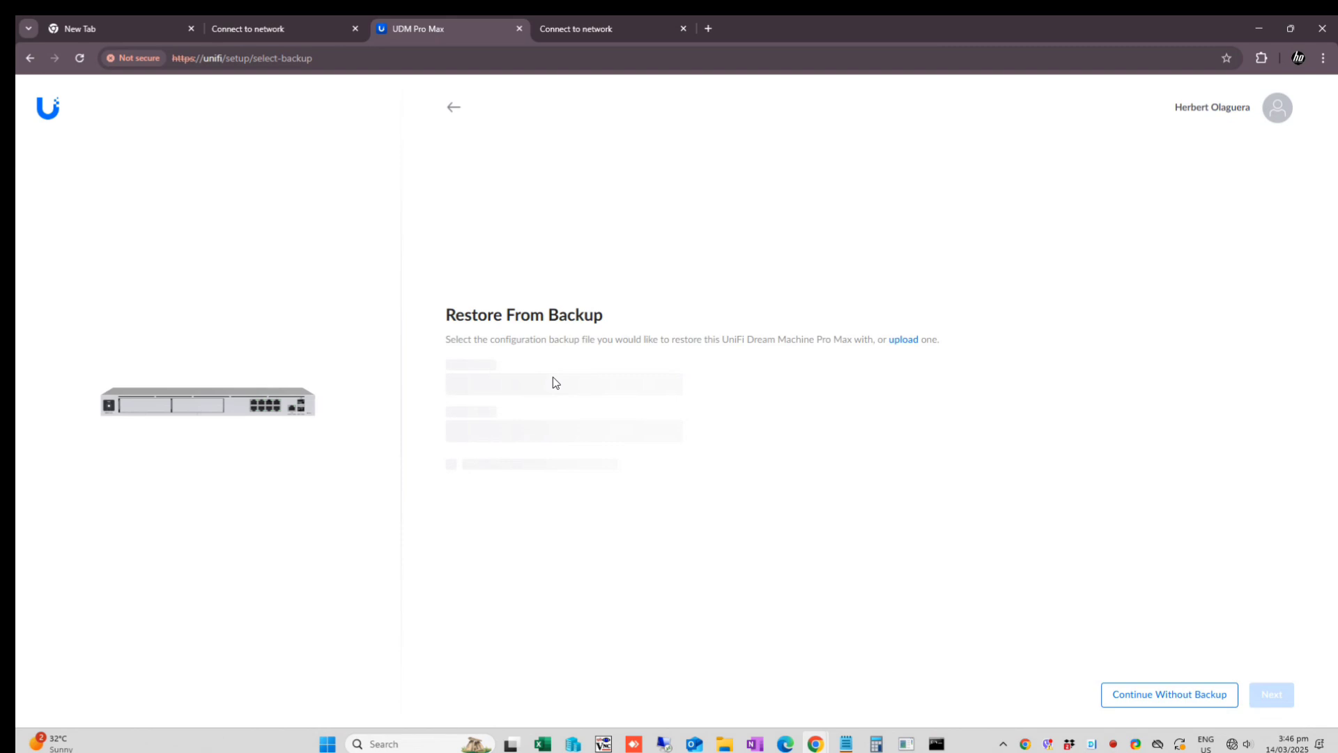
Step: Keep HOO Basics selected, untick Restore All Applications and Settings, and continue without a backup
drag(447, 318, 606, 322)
click(607, 322)
click(596, 386)
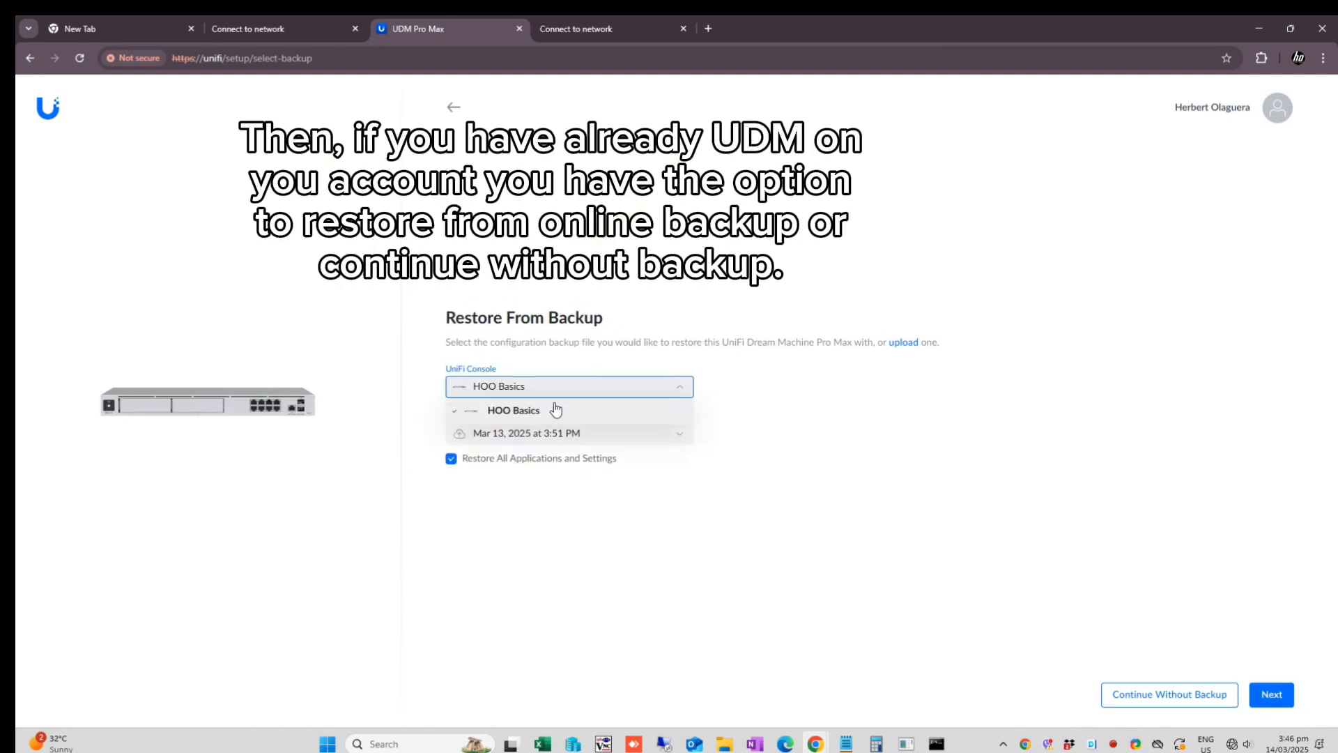
click(793, 395)
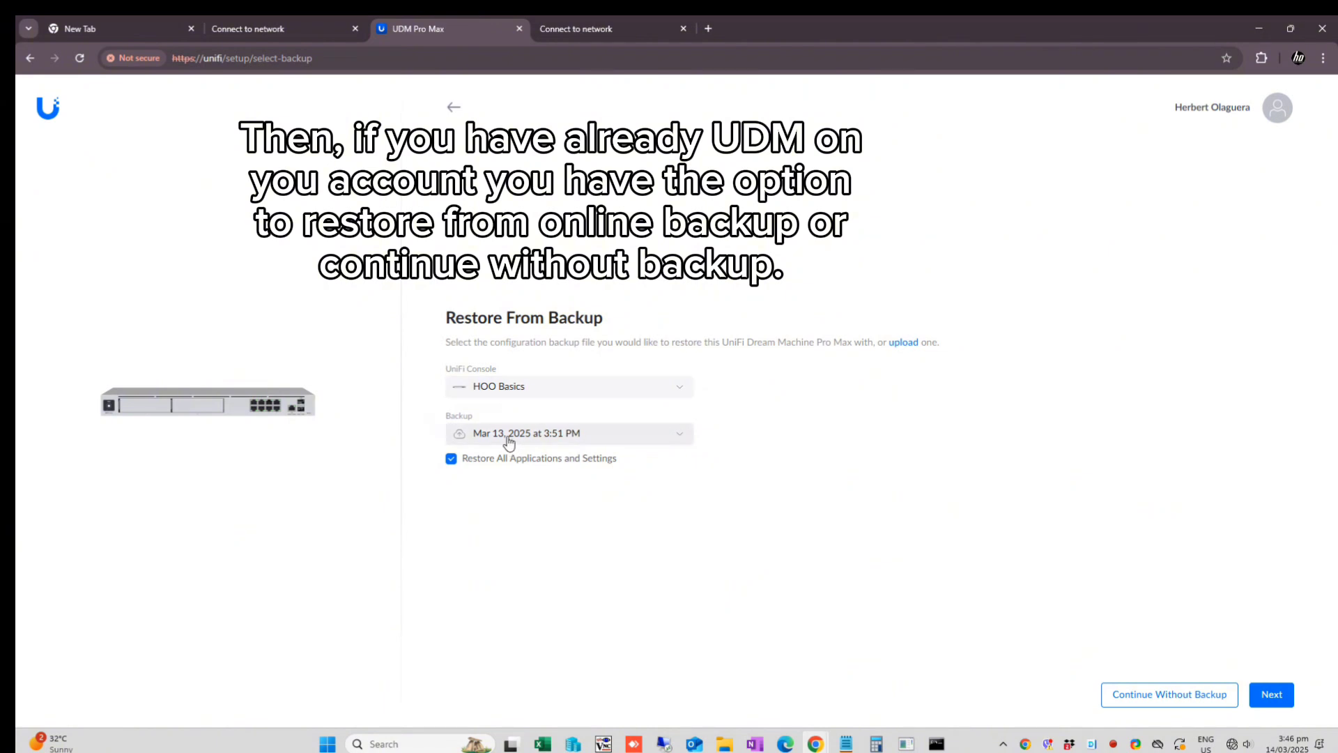
click(451, 460)
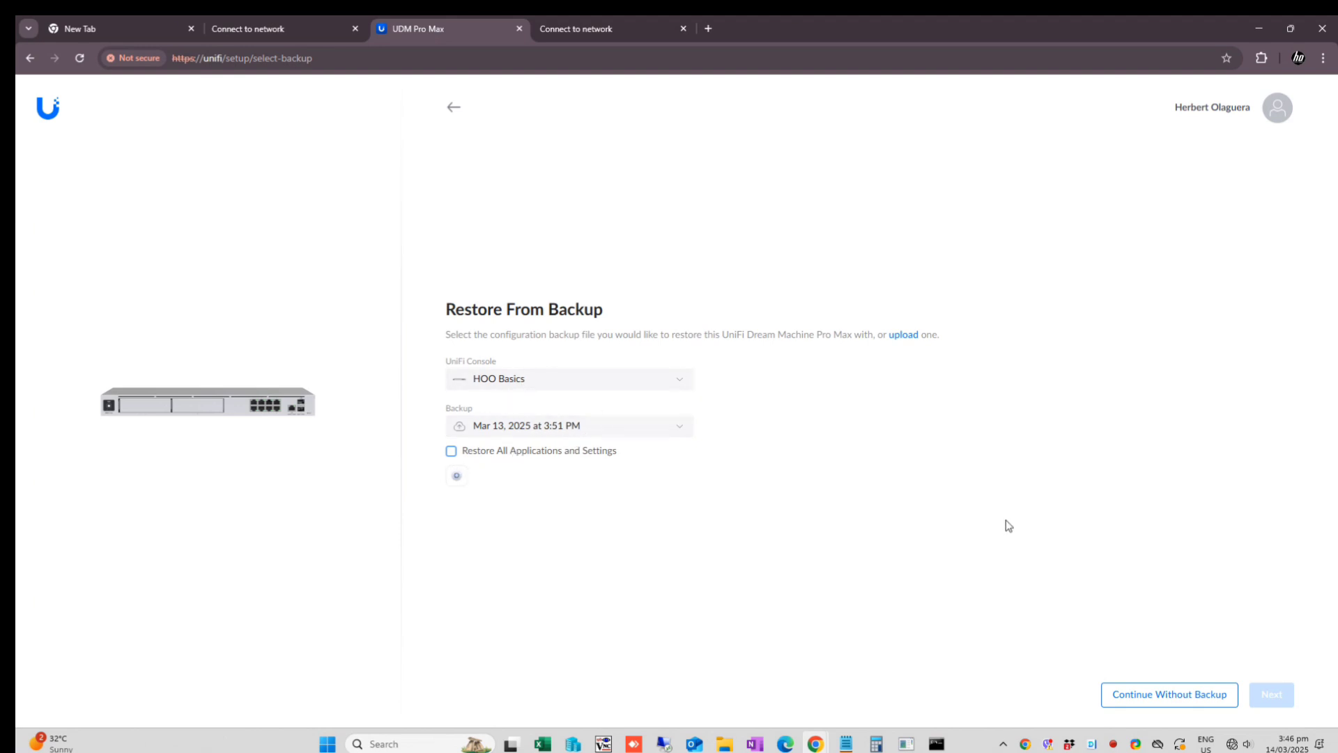
click(1183, 698)
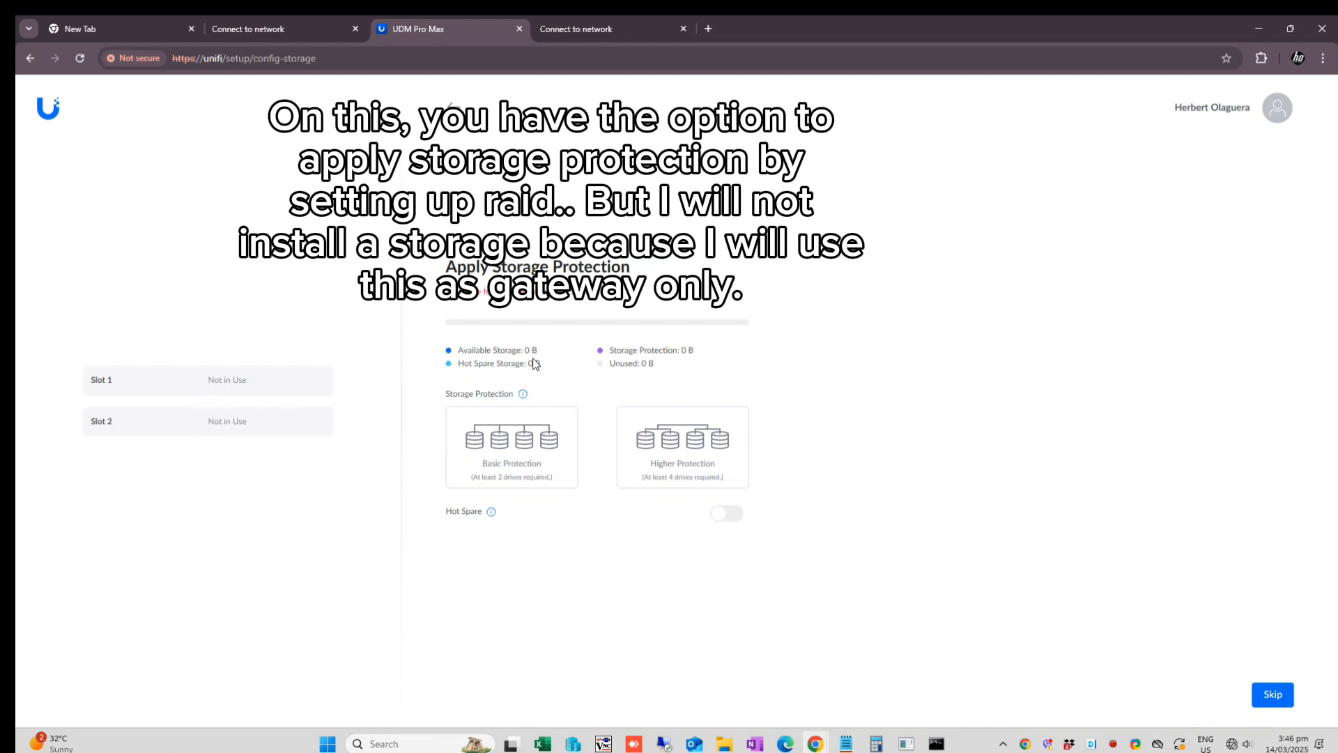
Step: Review the Apply Storage Protection page with both drive slots unused, then skip storage protection
drag(450, 269, 632, 272)
click(640, 293)
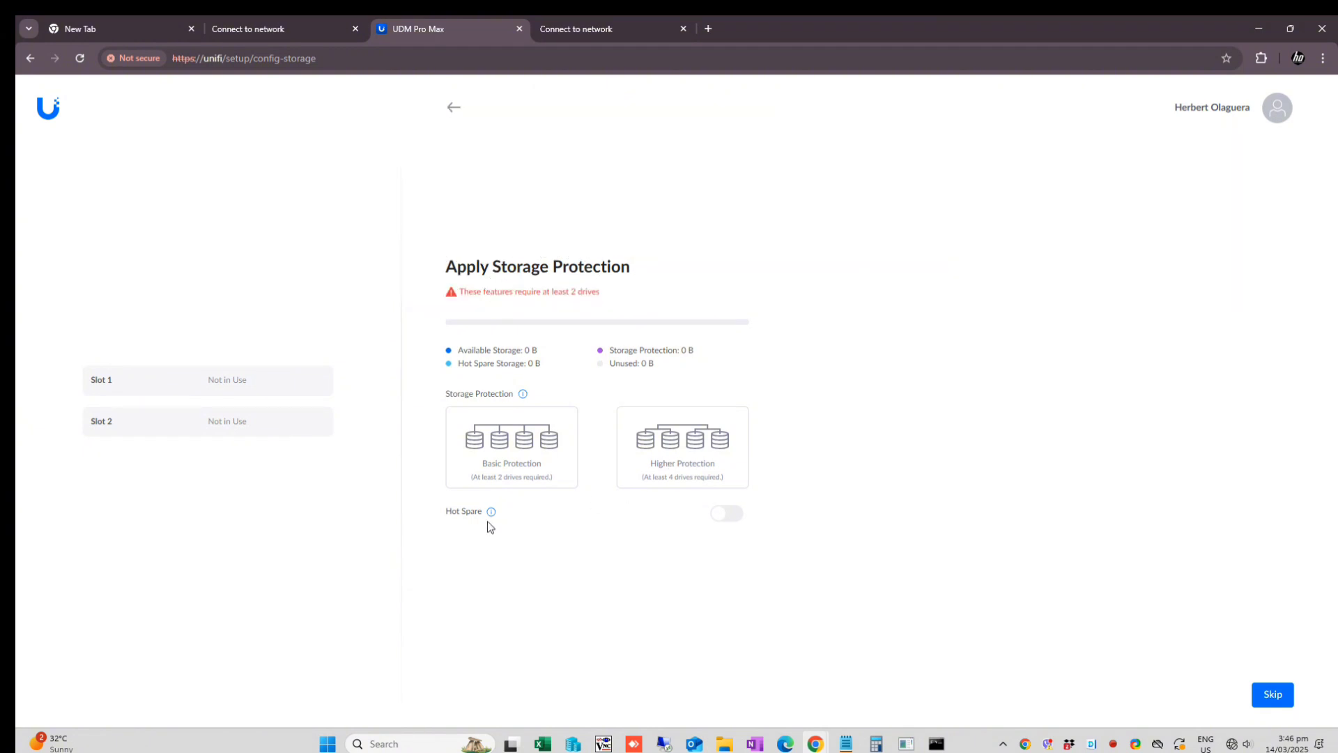
mouse_move(492, 517)
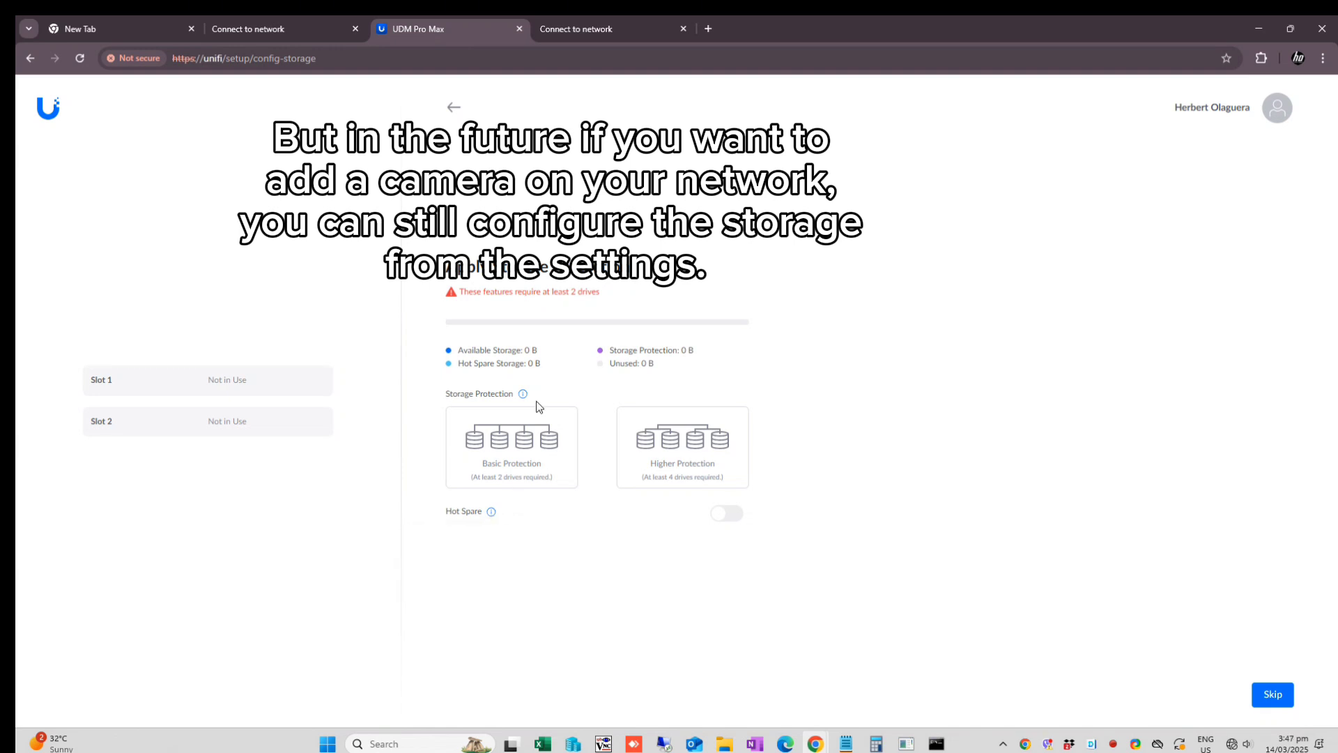
mouse_move(523, 399)
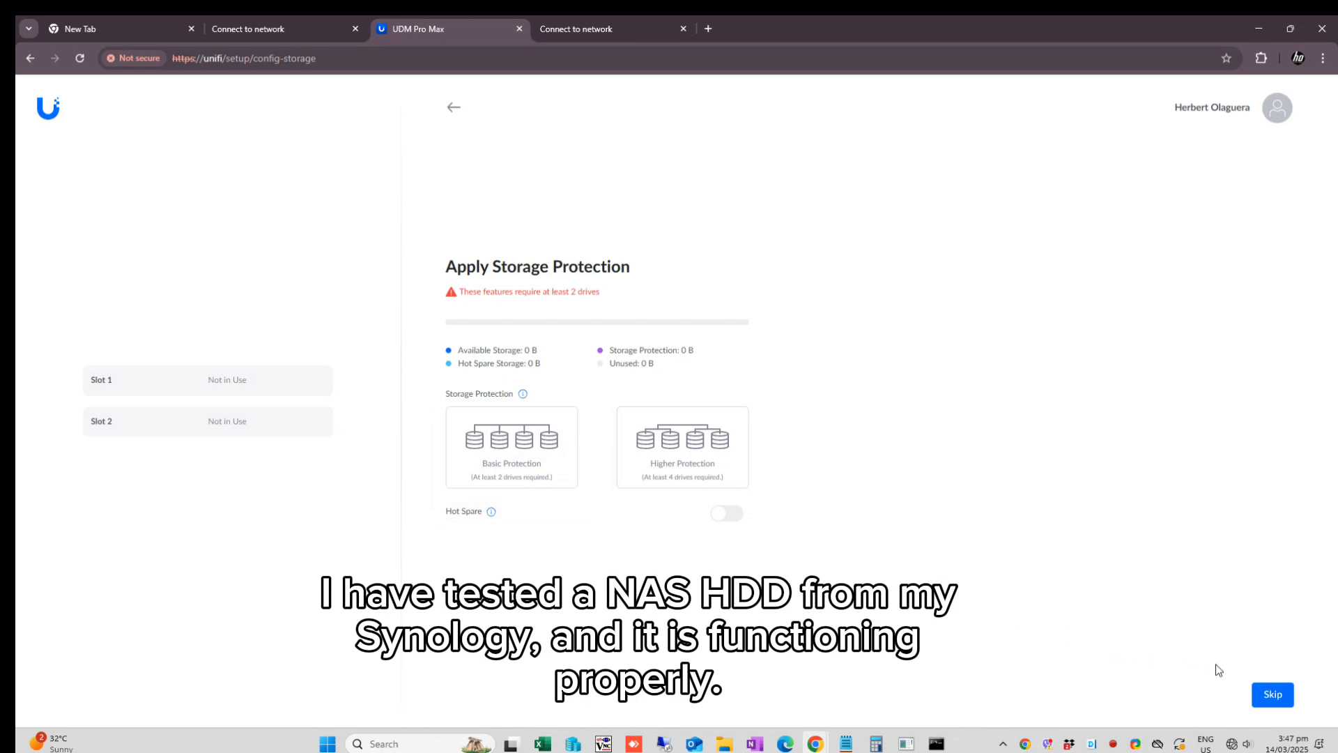
click(1284, 700)
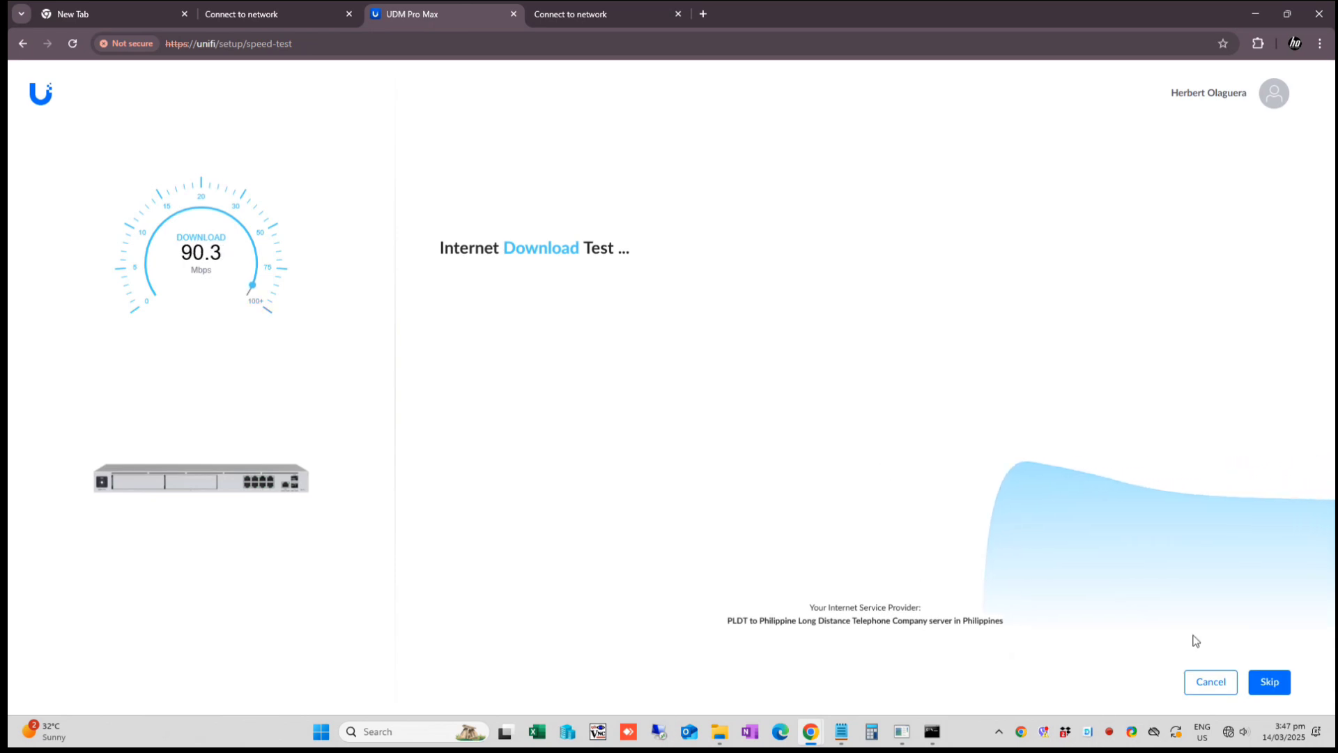
Step: Skip the speed test, enter 500 Mbps download and 500 Mbps upload, and finish setup
click(1269, 681)
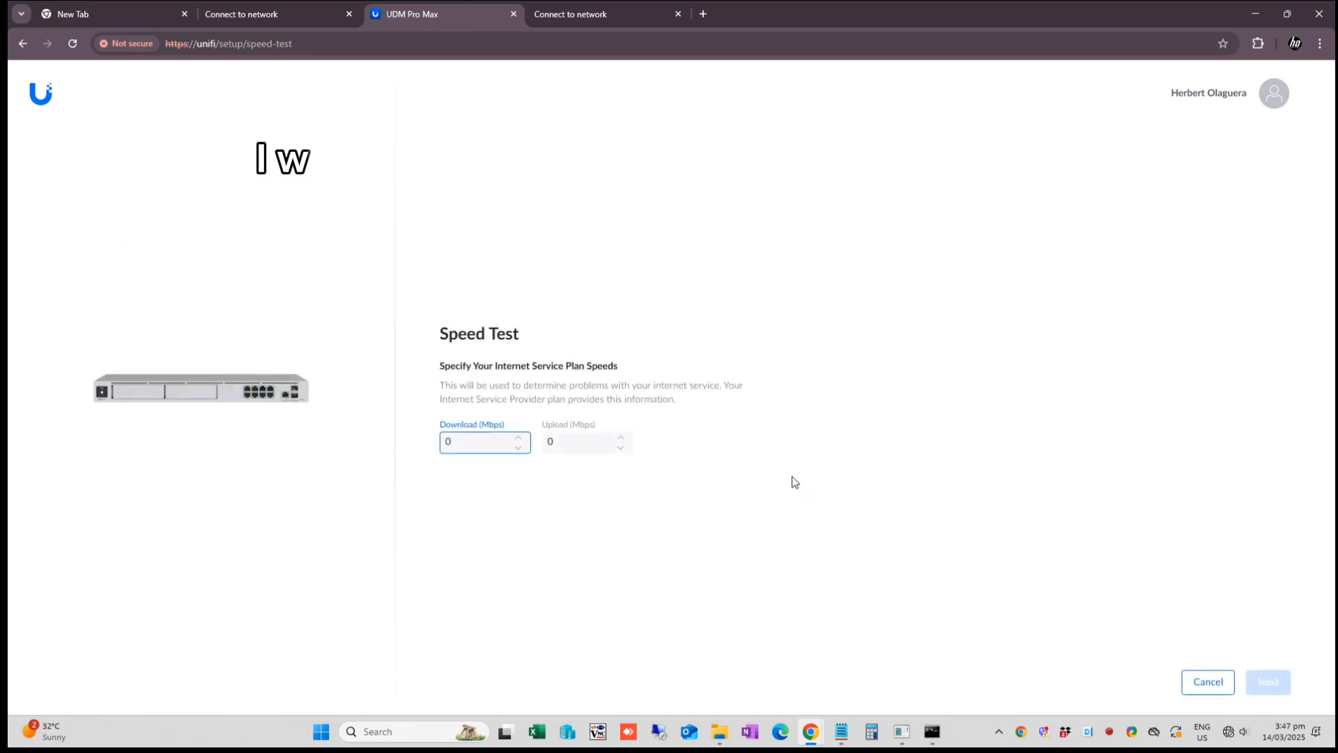
drag(487, 445, 429, 452)
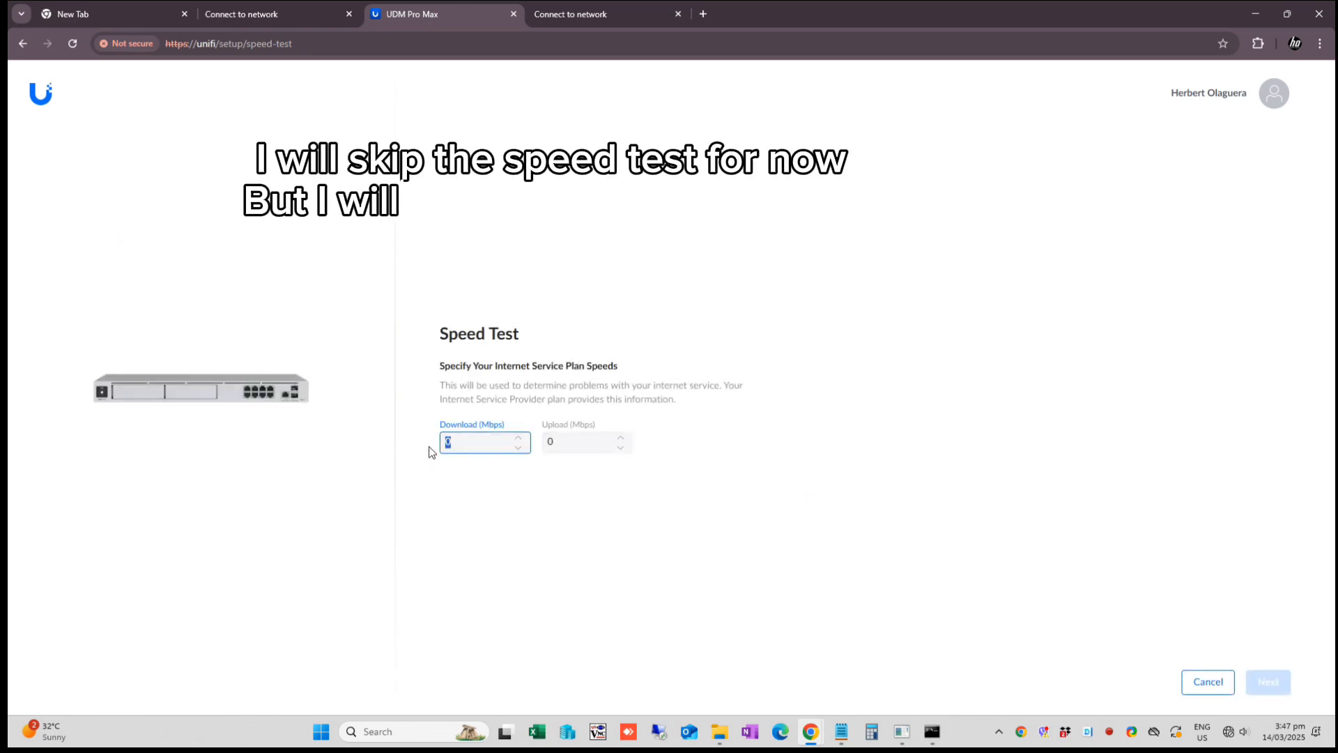
text(500)
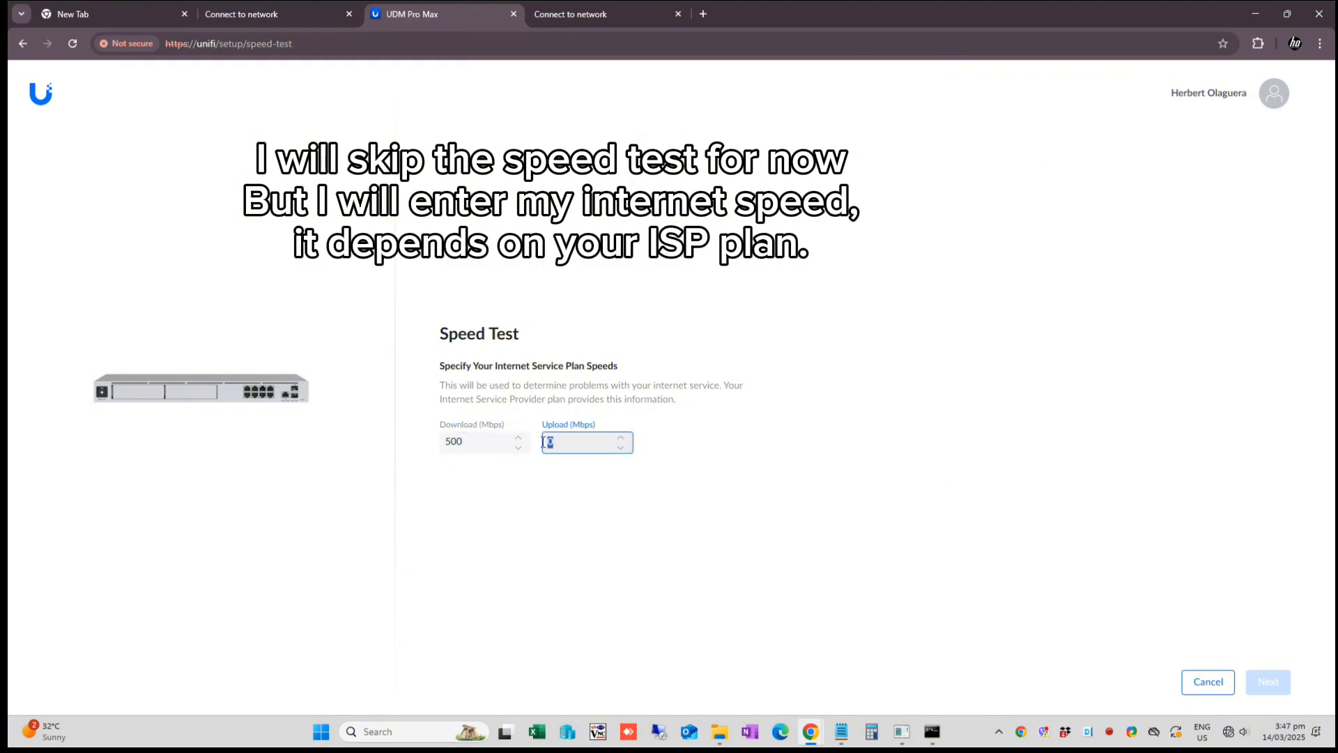
text(500)
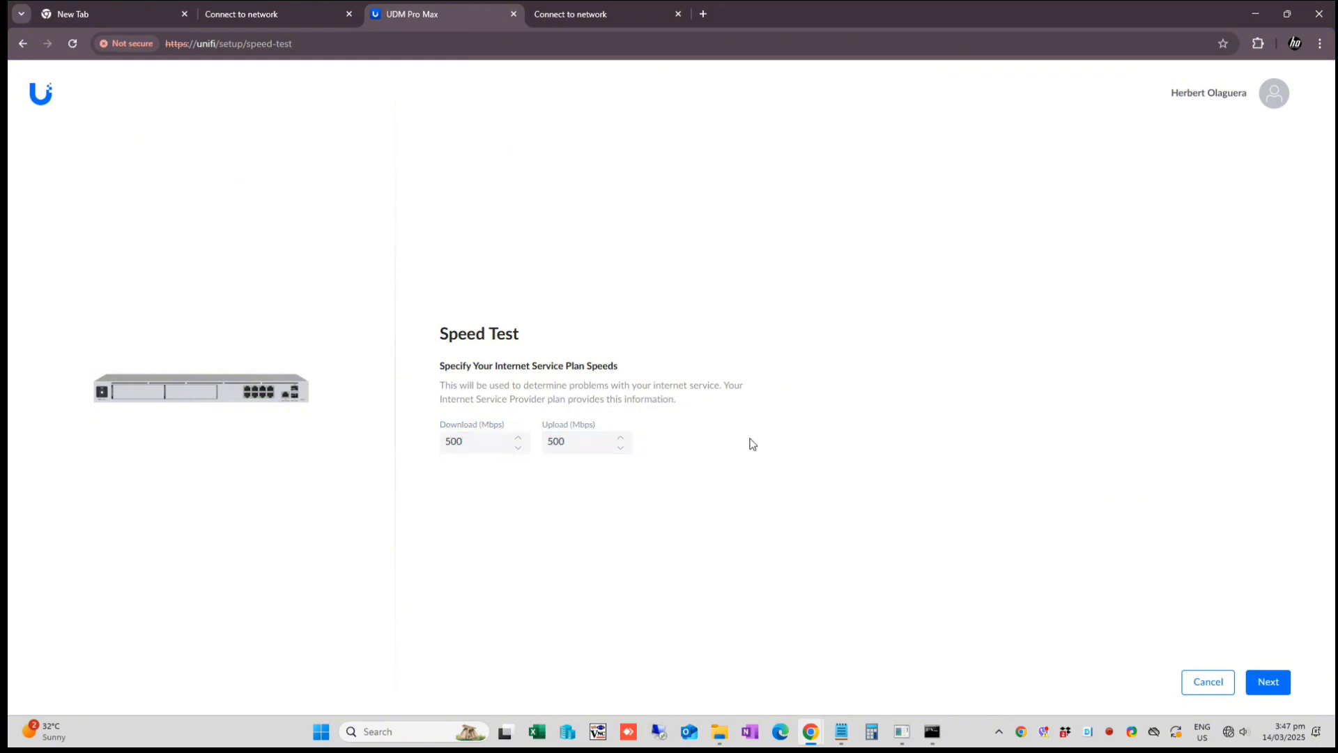
click(1255, 679)
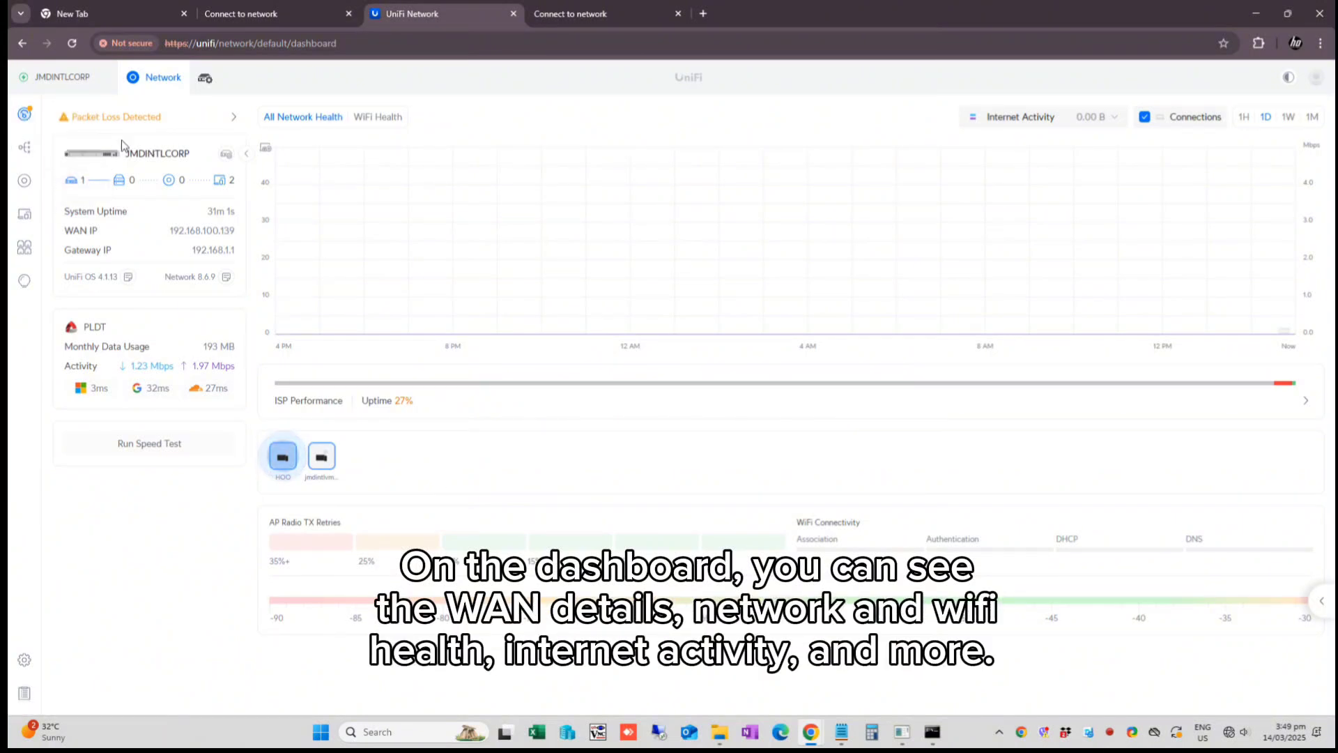
Step: Open the network Topology view from the sidebar
click(25, 148)
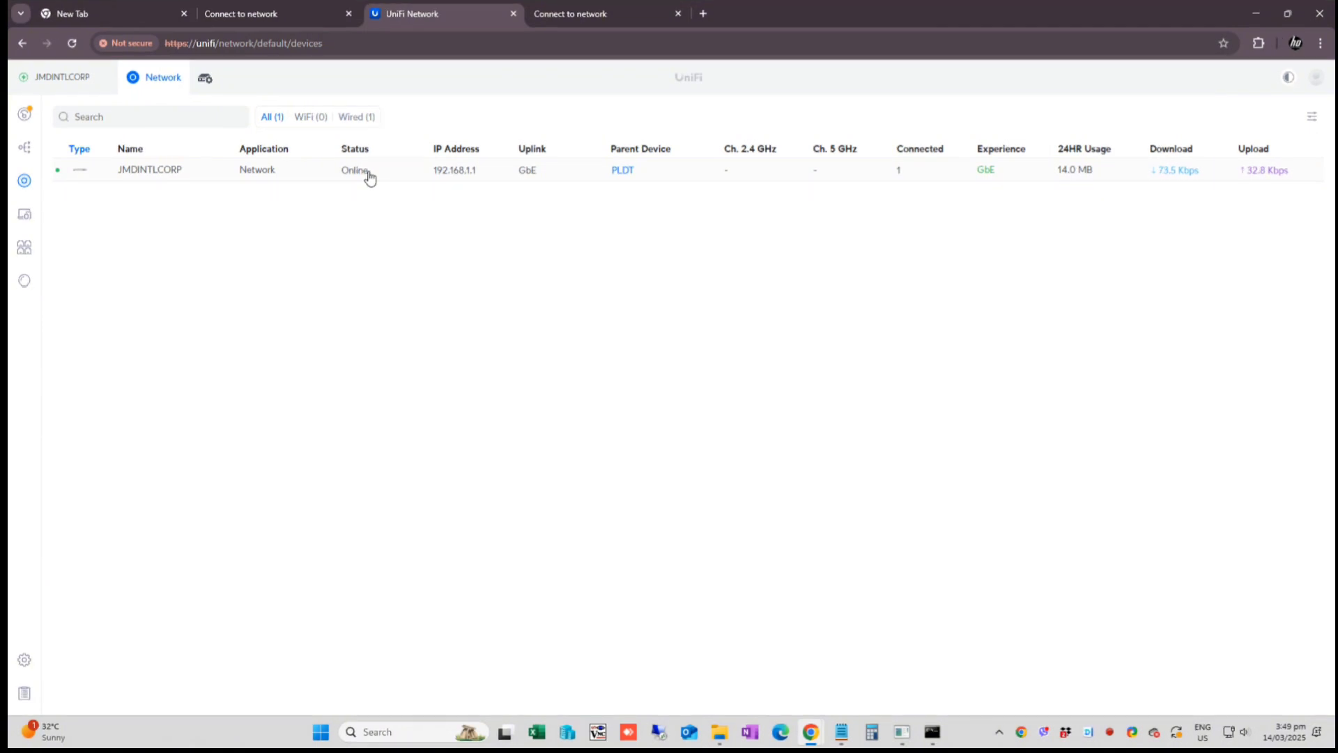
Step: Show the online client devices, then open port management for the JMDINTLCORP gateway
click(23, 218)
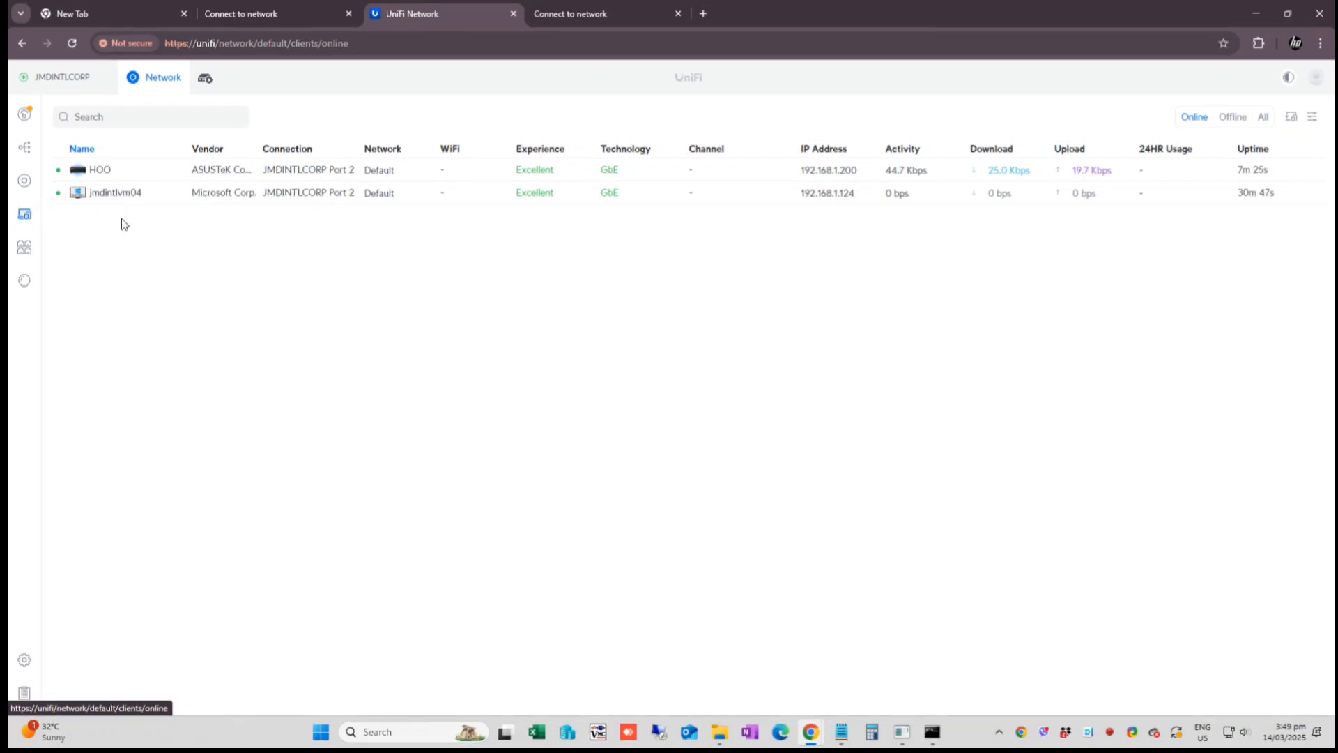
click(25, 251)
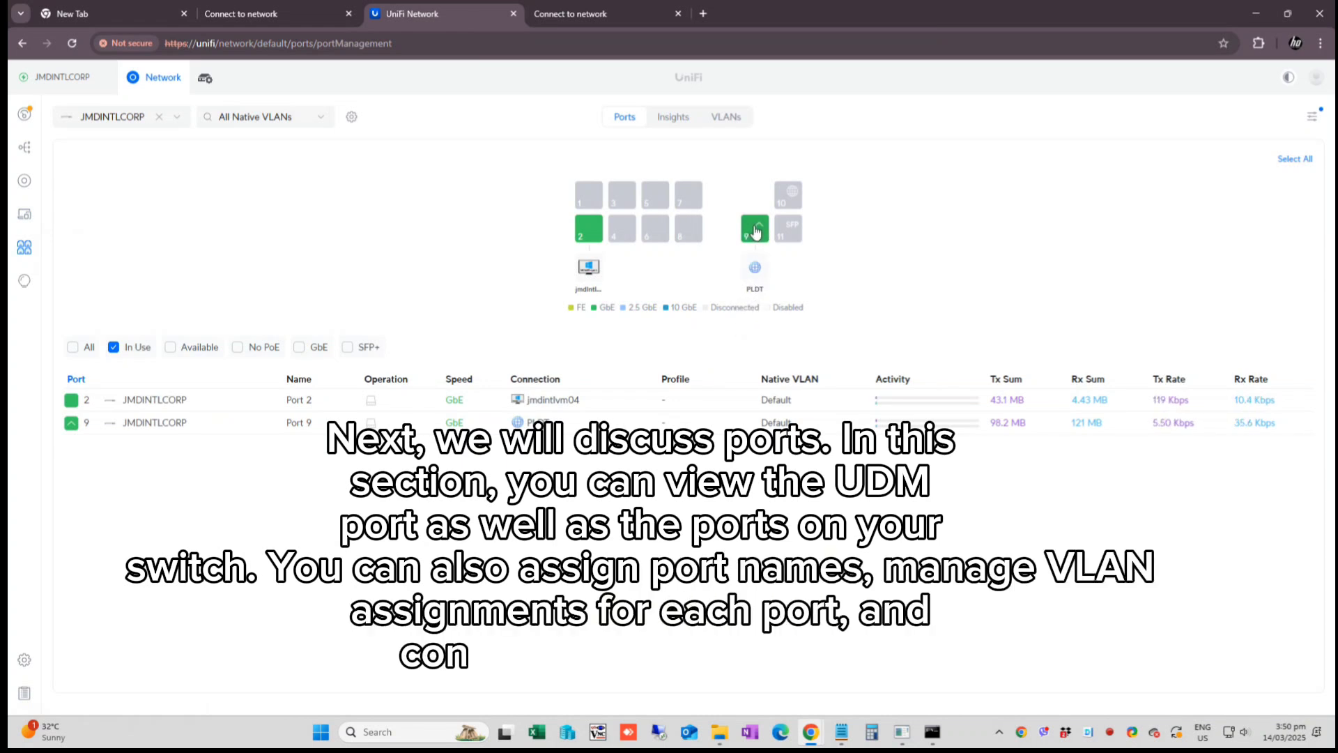
Step: Check the ports' Insights and VLANs views, then go to the network Settings page
click(671, 118)
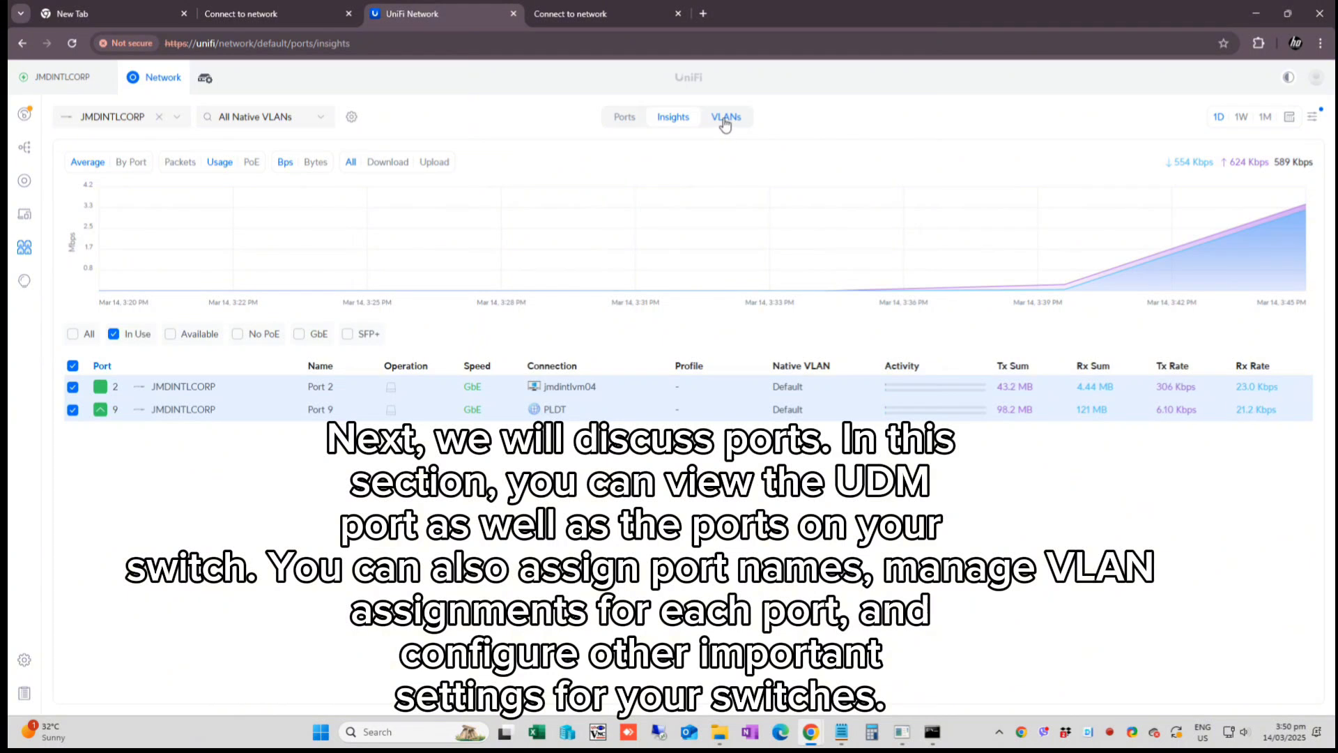
click(725, 118)
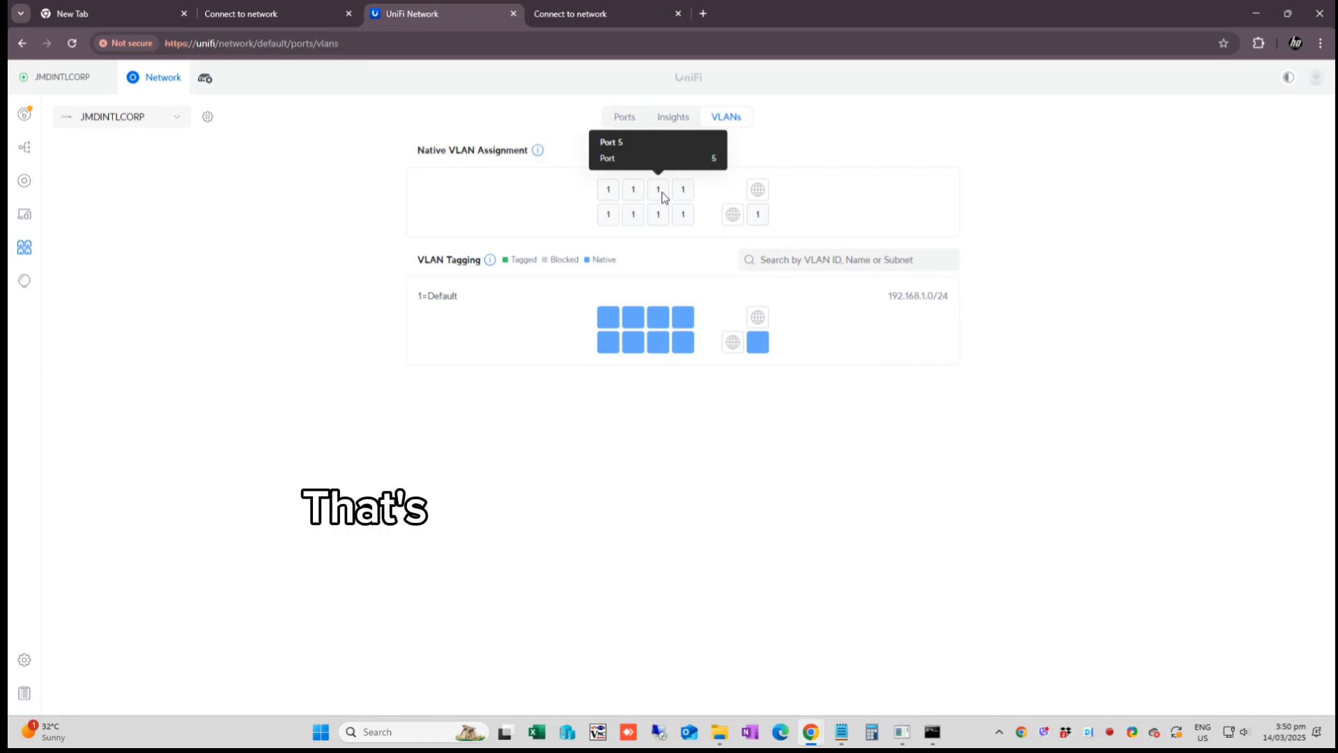
mouse_move(490, 268)
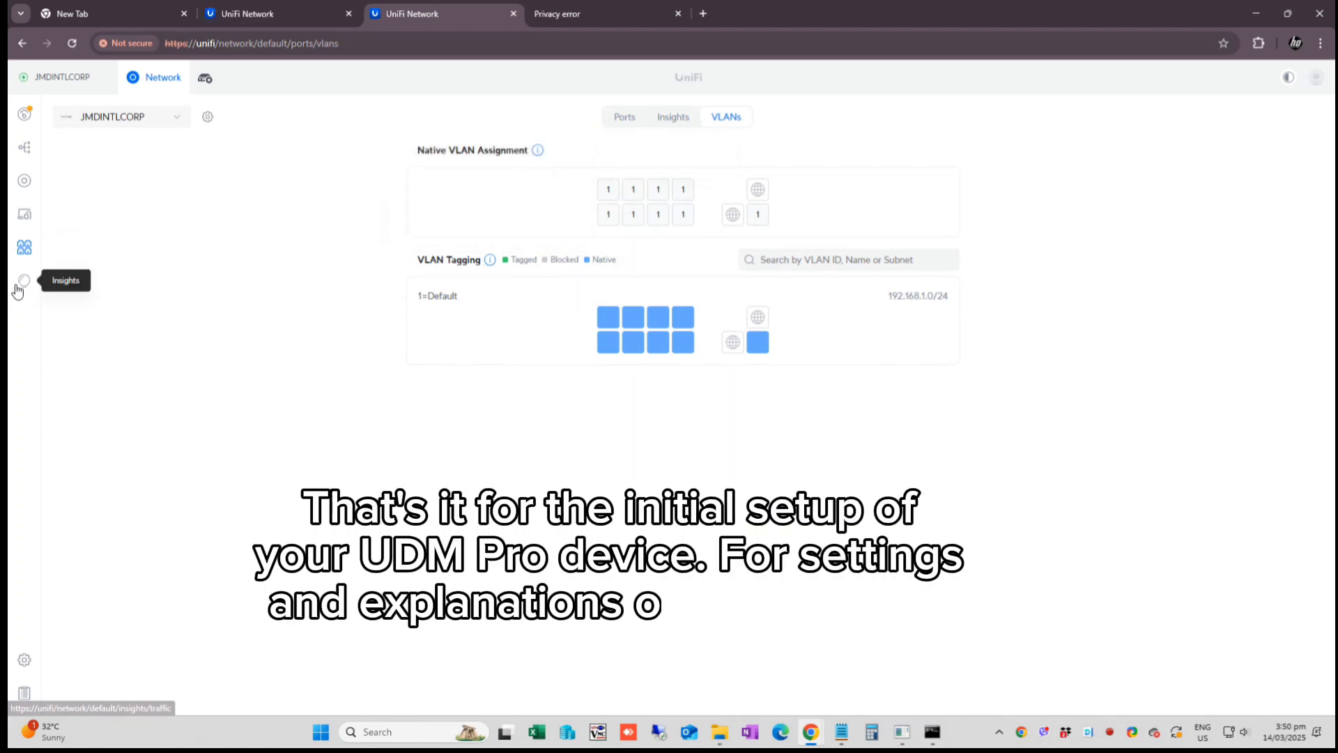
click(25, 664)
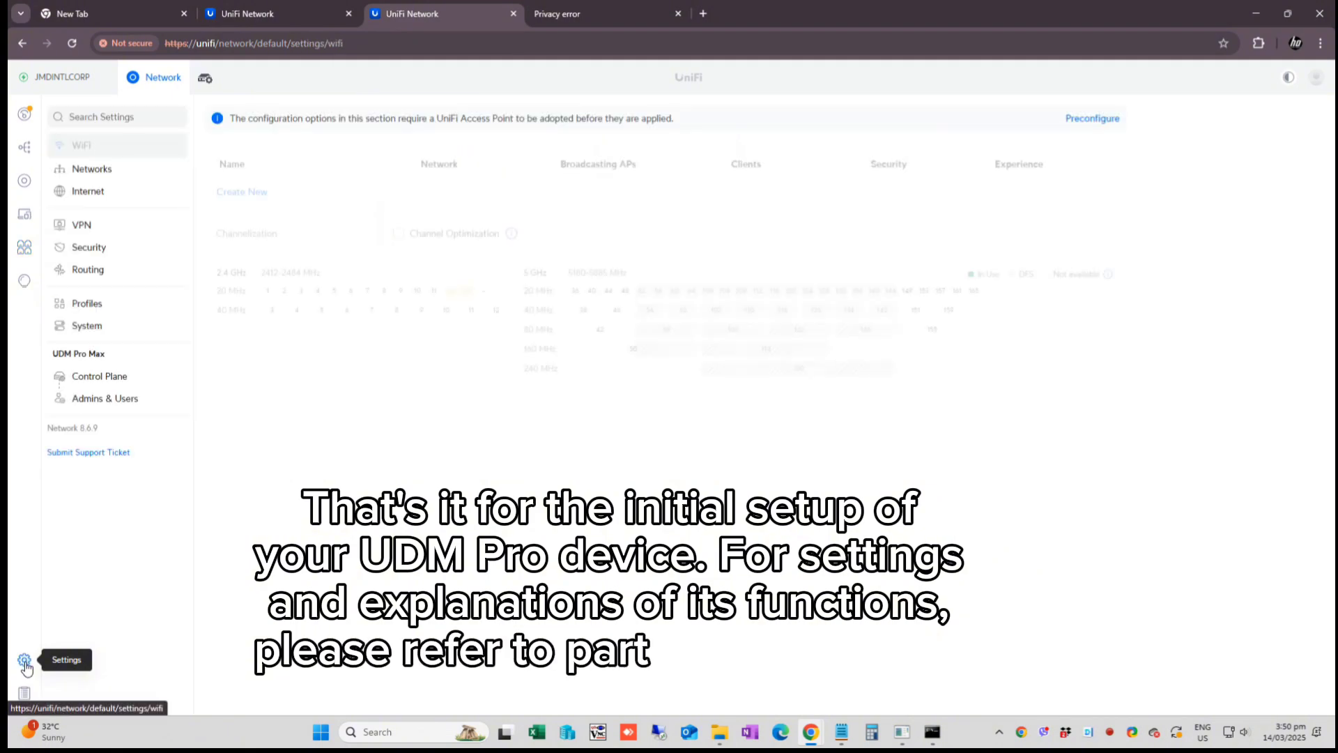